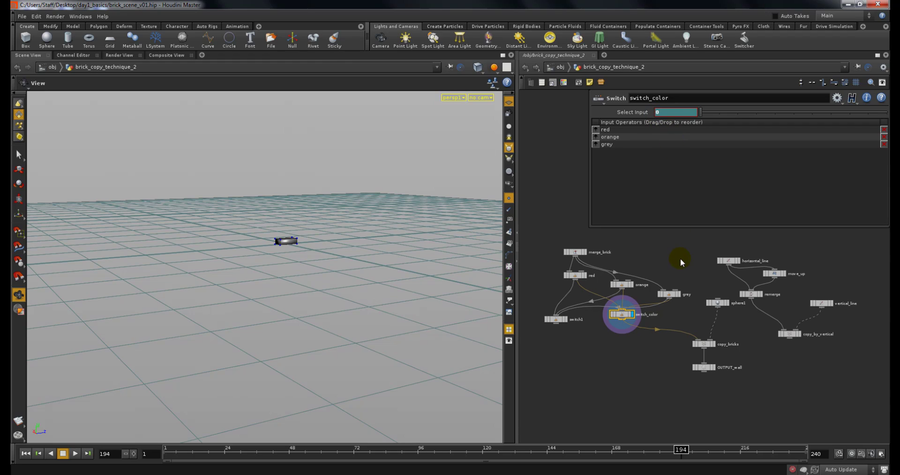
Show the expression that drives the Select Input parameter of the switch_color node.
{"action": "middle_click_drag", "start_coordinate": [681, 262], "coordinate": [662, 259]}
{"action": "left_click", "coordinate": [604, 315]}
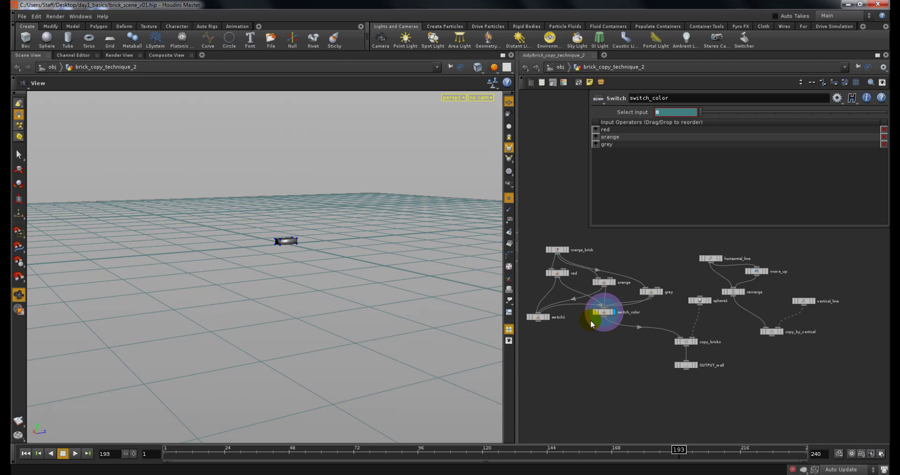
{"action": "left_click", "coordinate": [603, 319]}
{"action": "left_click", "coordinate": [603, 318]}
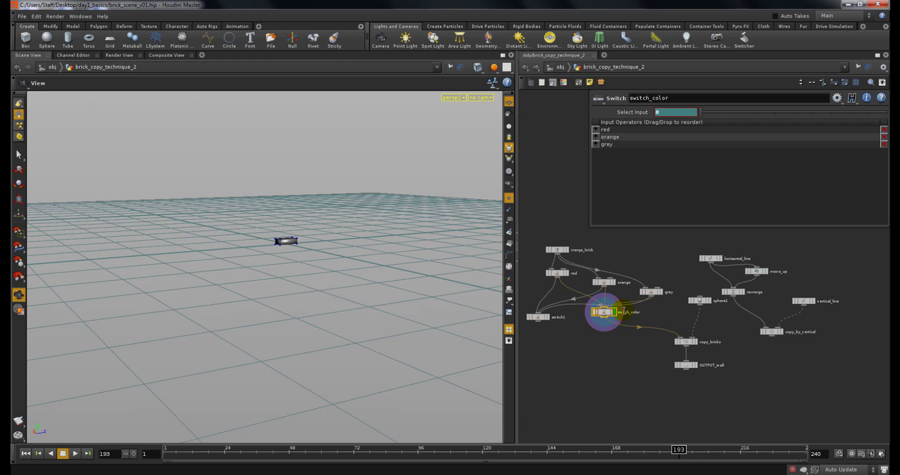
{"action": "middle_click_drag", "start_coordinate": [657, 305], "coordinate": [647, 293]}
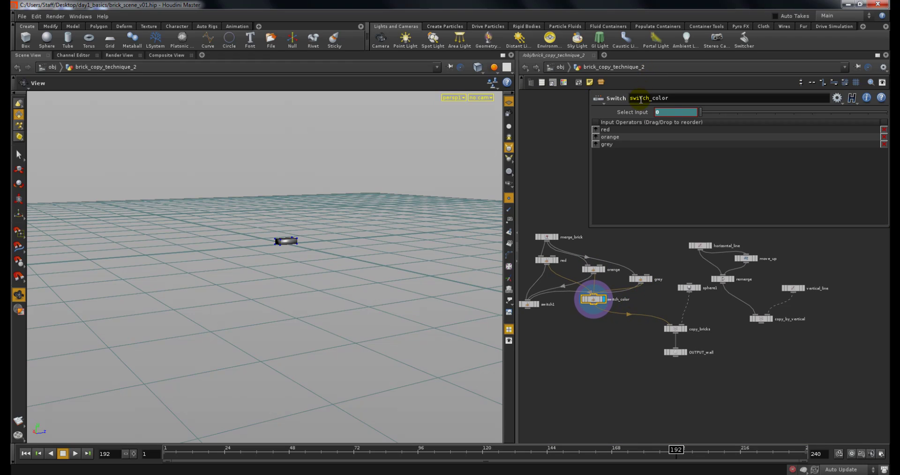
{"action": "left_click", "coordinate": [633, 113]}
{"action": "left_click", "coordinate": [671, 115]}
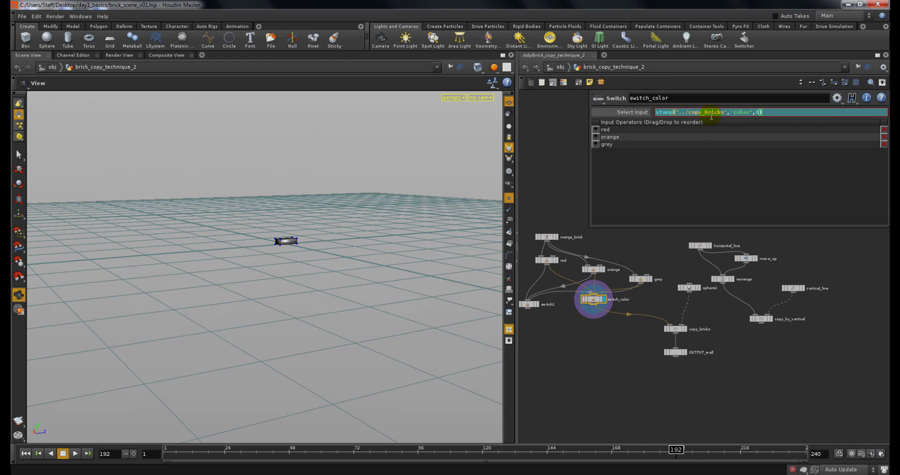
Delete sphere1, copy_bricks and OUTPUT_wall, plus the whole branch of horizontal and vertical line nodes.
{"action": "left_click", "coordinate": [658, 307]}
{"action": "middle_click_drag", "start_coordinate": [658, 306], "coordinate": [675, 303]}
{"action": "left_click_drag", "start_coordinate": [722, 377], "coordinate": [682, 281]}
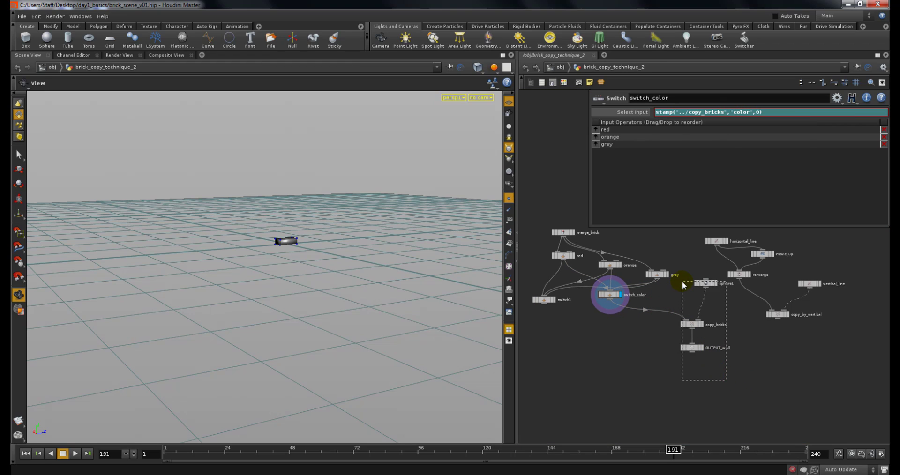
{"action": "key", "text": "Delete"}
{"action": "left_click_drag", "start_coordinate": [826, 347], "coordinate": [671, 223]}
{"action": "key", "text": "Delete"}
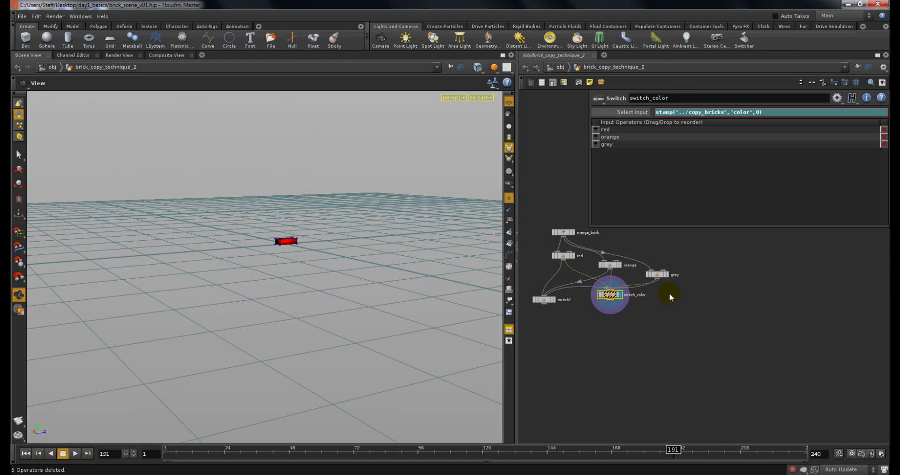
Delete the switch1 and switch_color nodes, keeping merge_brick and its three colour nodes.
{"action": "left_click_drag", "start_coordinate": [586, 347], "coordinate": [541, 291]}
{"action": "key", "text": "Delete"}
{"action": "left_click_drag", "start_coordinate": [587, 320], "coordinate": [609, 302]}
{"action": "key", "text": "Delete"}
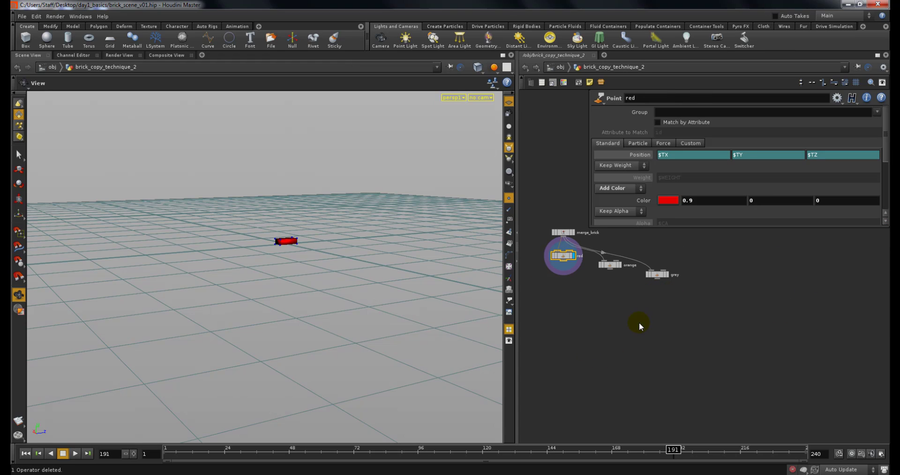
Display merge_brick and the red, orange and grey nodes in turn to review the brick's colour variants.
{"action": "middle_click_drag", "start_coordinate": [625, 322], "coordinate": [624, 330]}
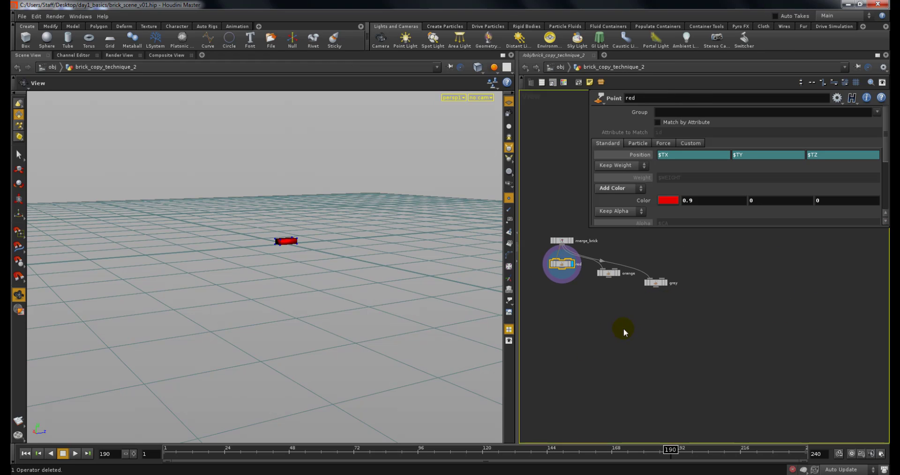
{"action": "left_click", "coordinate": [571, 241]}
{"action": "left_click", "coordinate": [564, 246]}
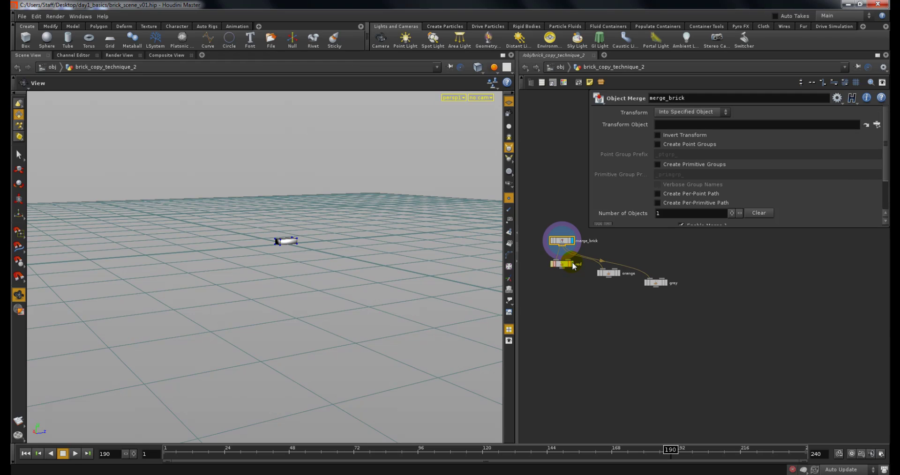
{"action": "left_click", "coordinate": [572, 265]}
{"action": "left_click", "coordinate": [562, 264]}
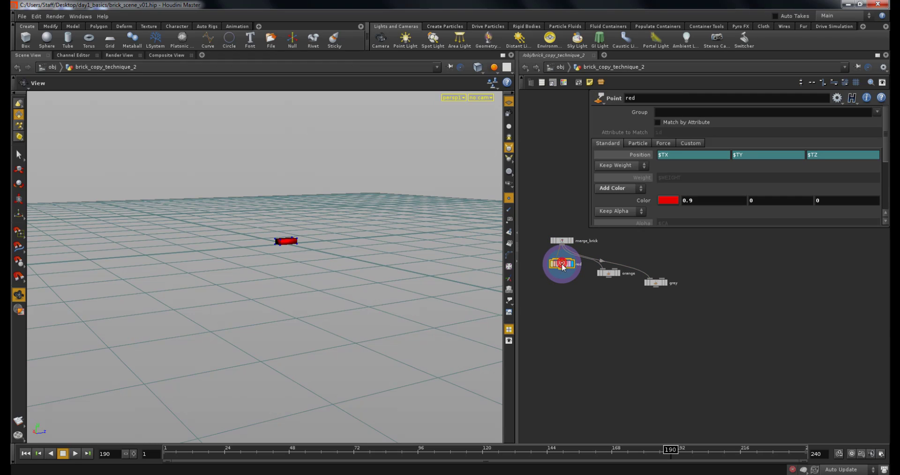
{"action": "left_click", "coordinate": [616, 273]}
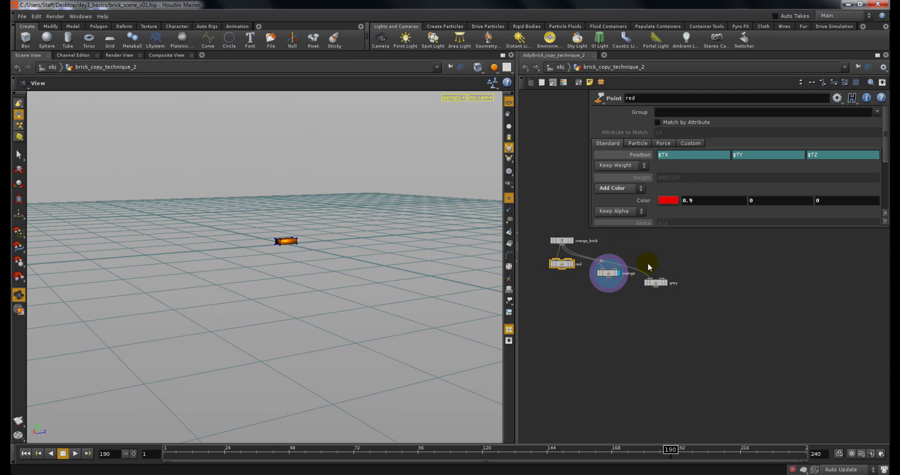
{"action": "left_click", "coordinate": [666, 282]}
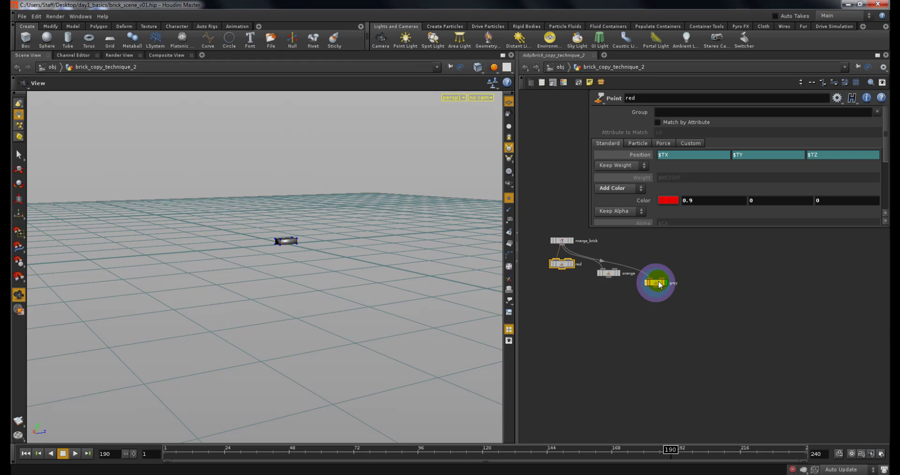
{"action": "left_click", "coordinate": [654, 283]}
Add a Sphere node beside the grey node and display it in the viewport.
{"action": "middle_click_drag", "start_coordinate": [660, 348], "coordinate": [658, 361]}
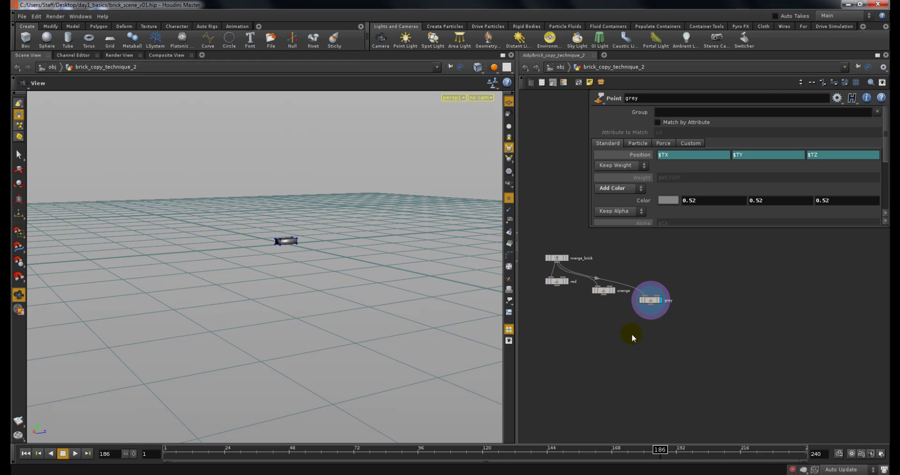
{"action": "key", "text": "Tab"}
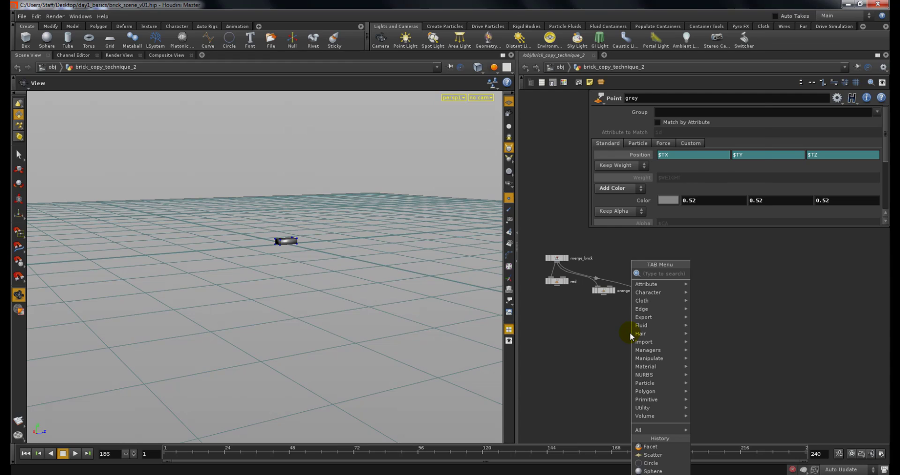
{"action": "type", "text": "Sphere"}
{"action": "left_click", "coordinate": [703, 274]}
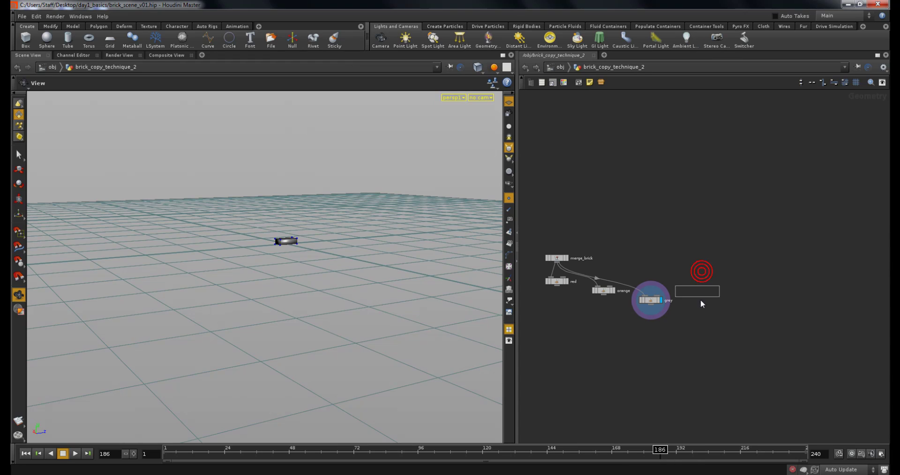
{"action": "left_click", "coordinate": [704, 308]}
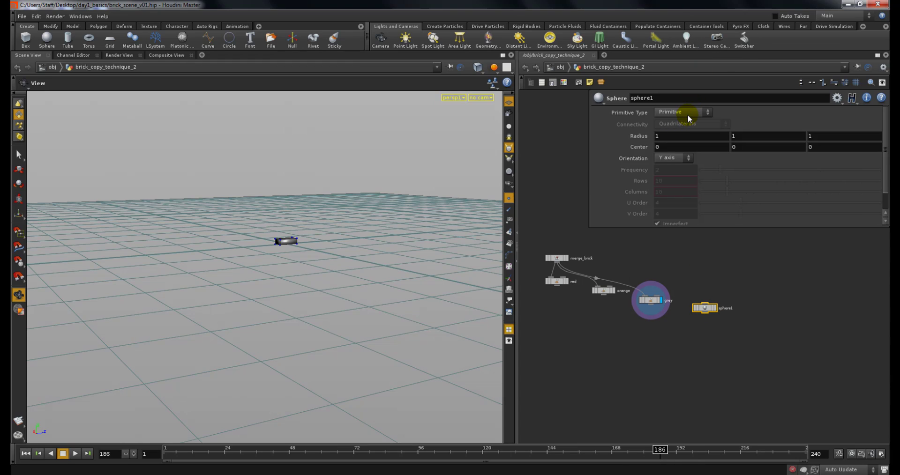
{"action": "left_click", "coordinate": [714, 309]}
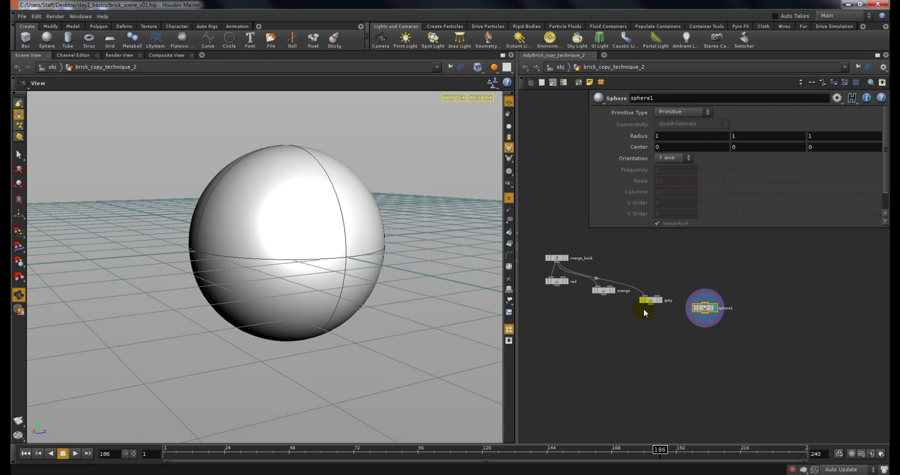
Examine the primitive sphere from several angles and check the point and primitive information of its node.
{"action": "left_click_drag", "start_coordinate": [473, 275], "coordinate": [316, 250]}
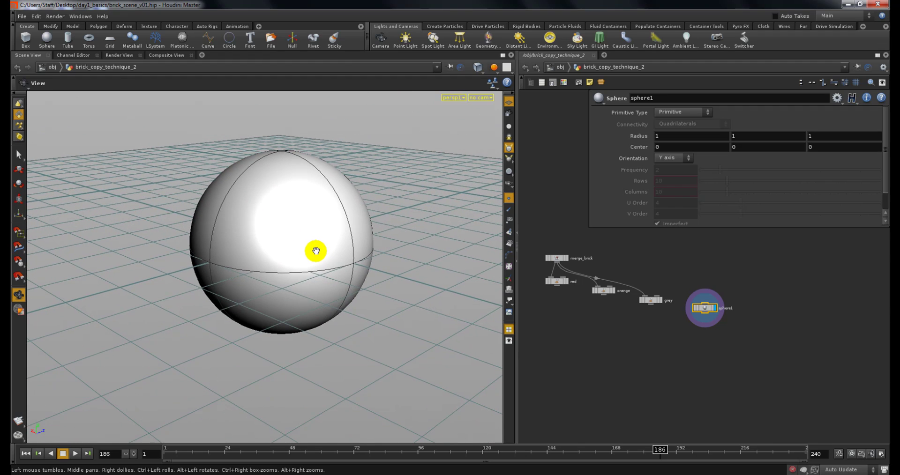
{"action": "left_click_drag", "start_coordinate": [336, 233], "coordinate": [315, 243]}
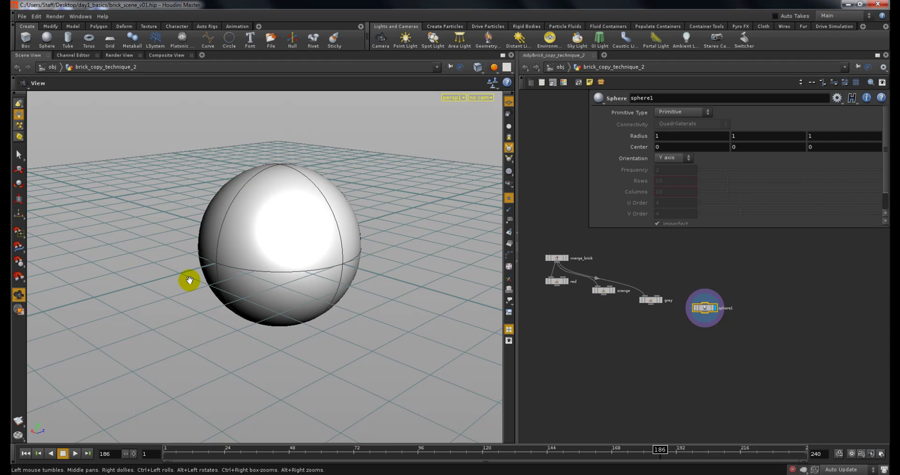
{"action": "right_click_drag", "start_coordinate": [190, 281], "coordinate": [243, 293]}
{"action": "mouse_move", "coordinate": [258, 245]}
{"action": "left_mouse_down"}
{"action": "mouse_move", "coordinate": [314, 237]}
{"action": "mouse_move", "coordinate": [277, 233]}
{"action": "mouse_move", "coordinate": [270, 257]}
{"action": "left_mouse_up"}
{"action": "right_click_drag", "start_coordinate": [275, 257], "coordinate": [304, 256]}
{"action": "left_click_drag", "start_coordinate": [305, 256], "coordinate": [297, 217]}
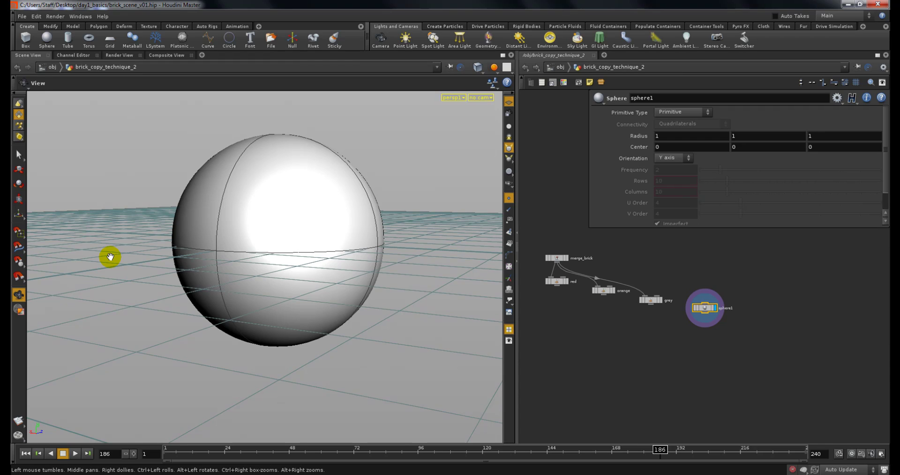
{"action": "right_click_drag", "start_coordinate": [334, 141], "coordinate": [334, 142]}
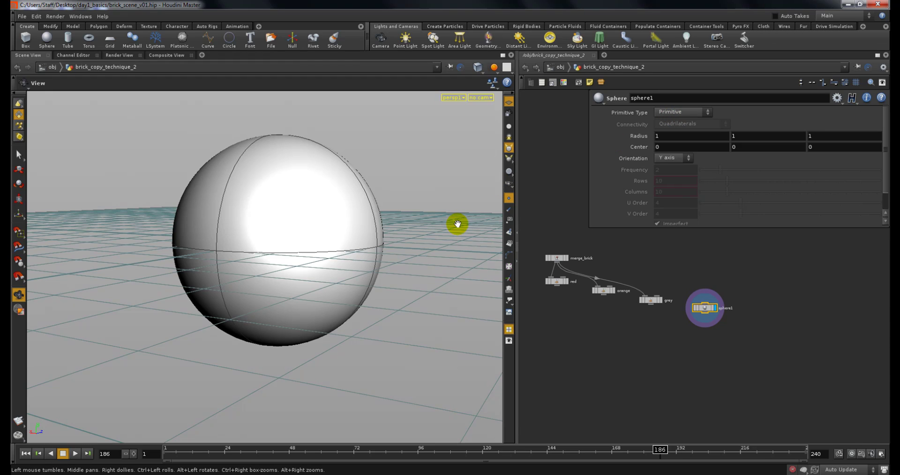
{"action": "right_click_drag", "start_coordinate": [340, 273], "coordinate": [337, 269]}
{"action": "left_click_drag", "start_coordinate": [338, 268], "coordinate": [329, 267]}
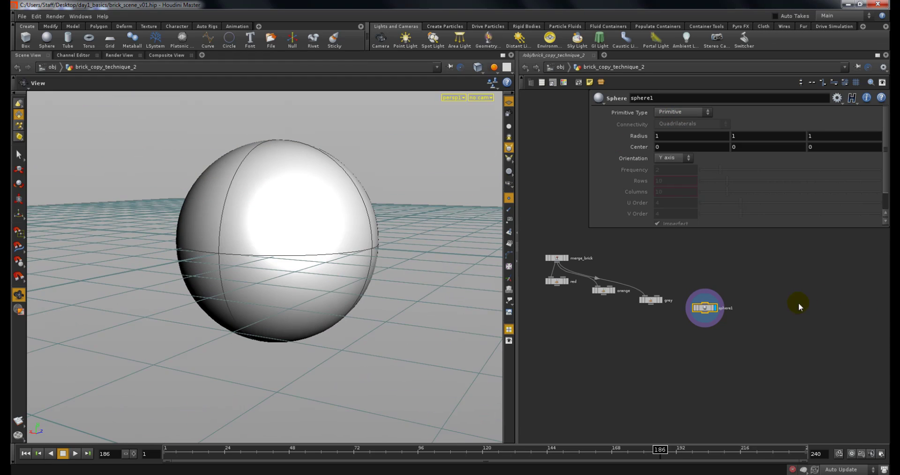
{"action": "middle_click", "coordinate": [710, 315]}
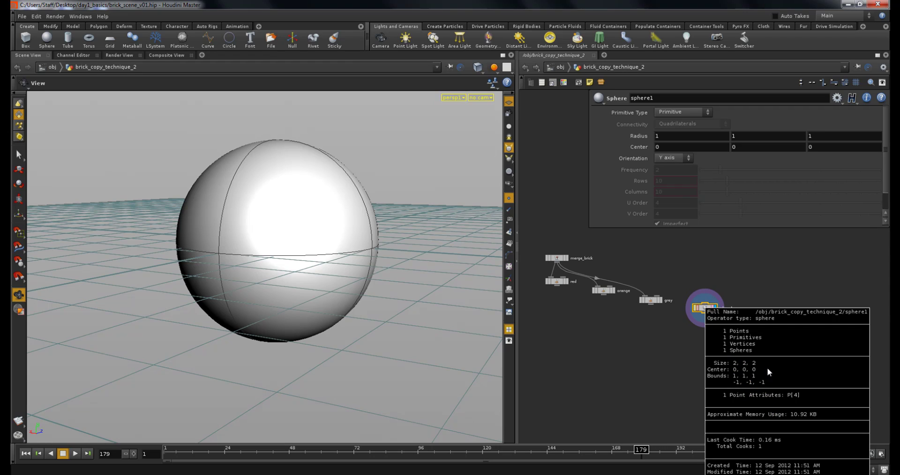
Add a Copy node to the network below the colour nodes.
{"action": "middle_click_drag", "start_coordinate": [724, 328], "coordinate": [727, 331]}
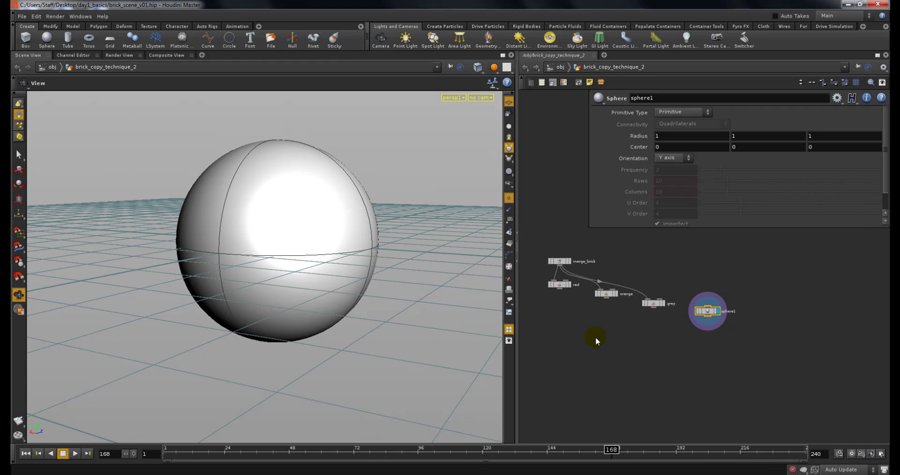
{"action": "scroll", "coordinate": [603, 351], "scroll_direction": "down", "scroll_amount": 1}
{"action": "middle_click_drag", "start_coordinate": [602, 351], "coordinate": [603, 352]}
{"action": "key", "text": "Tab"}
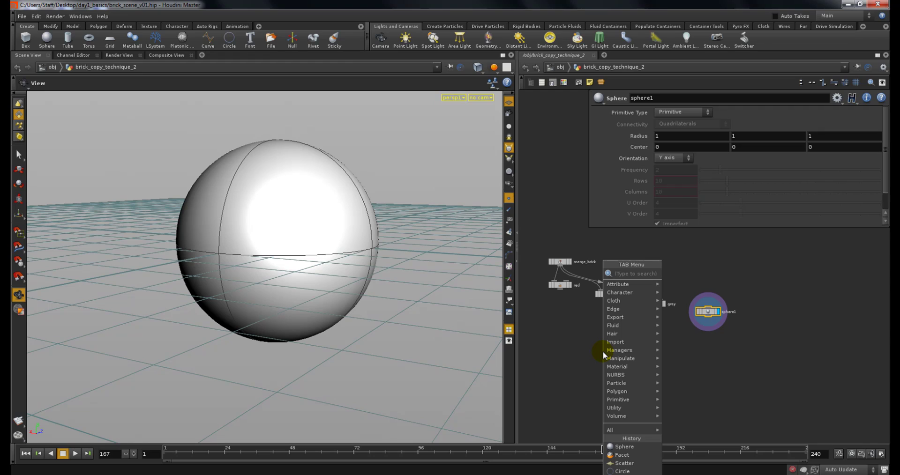
{"action": "type", "text": "Copy"}
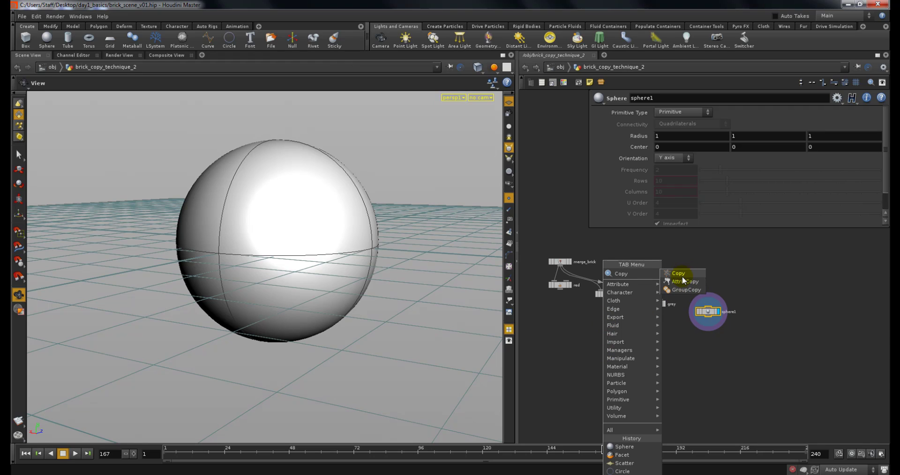
{"action": "left_click", "coordinate": [682, 277]}
{"action": "left_click", "coordinate": [617, 356]}
Connect red to copy1's first input and sphere1 to its second, and compare the displayed copy with the red brick.
{"action": "left_click", "coordinate": [564, 288]}
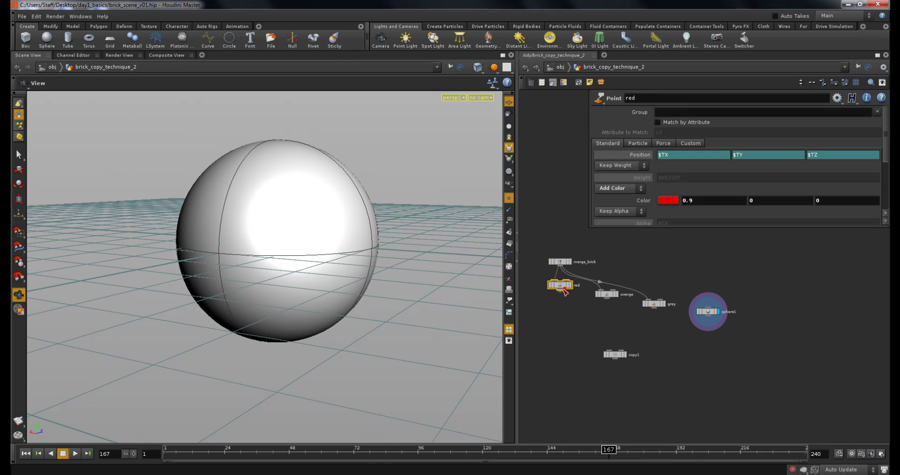
{"action": "left_click_drag", "start_coordinate": [564, 291], "coordinate": [611, 351]}
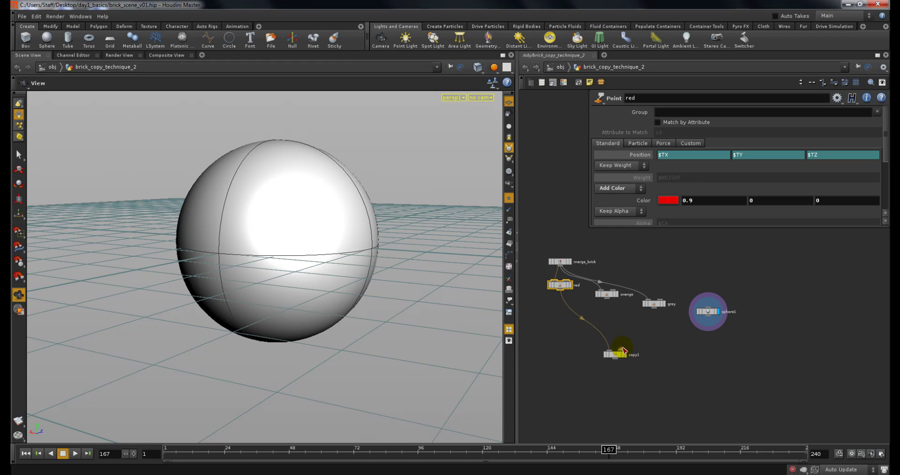
{"action": "left_click", "coordinate": [622, 349]}
{"action": "left_click", "coordinate": [703, 318]}
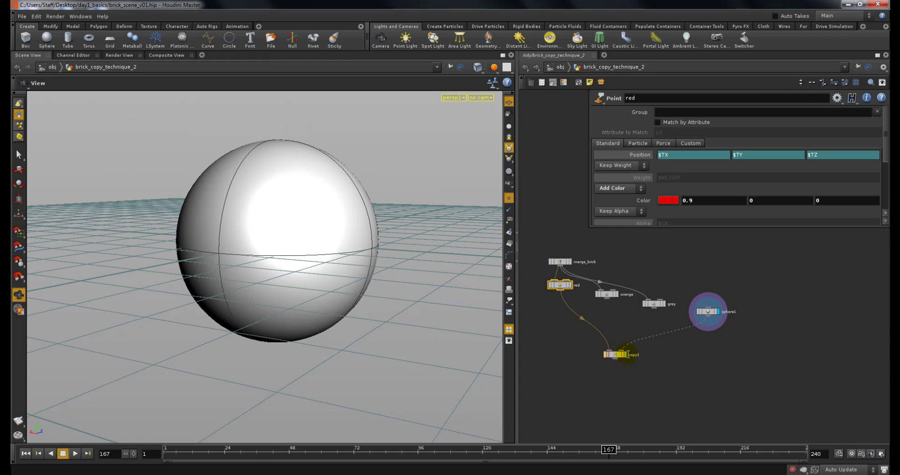
{"action": "left_click", "coordinate": [626, 354]}
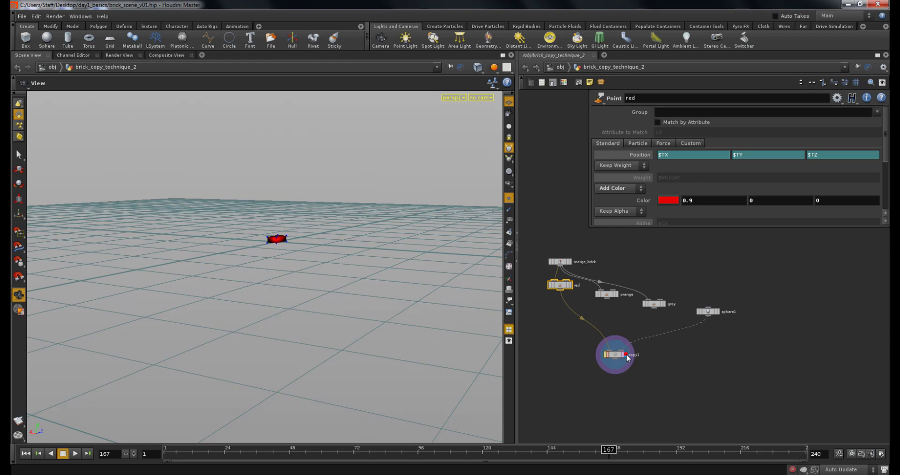
{"action": "left_click", "coordinate": [569, 284]}
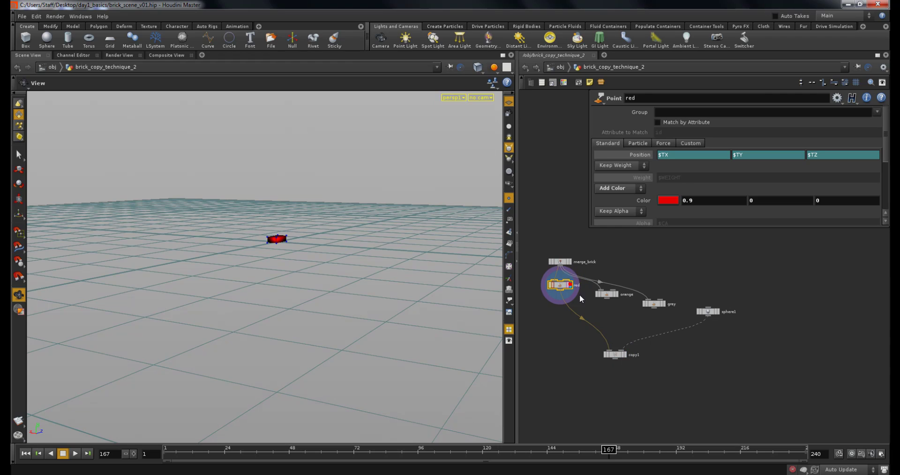
{"action": "left_click", "coordinate": [625, 354]}
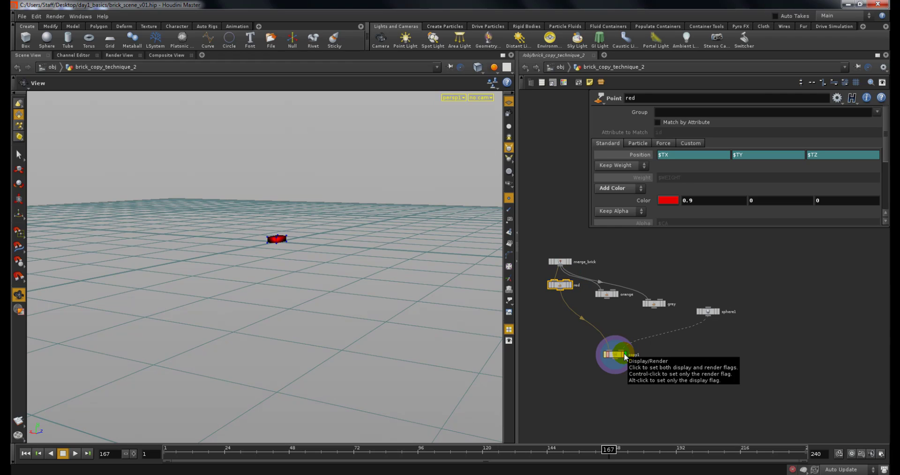
Display sphere1 in wireframe shading and examine the point at its centre.
{"action": "left_click", "coordinate": [718, 312]}
{"action": "left_click", "coordinate": [709, 311]}
{"action": "key", "text": "shift+w"}
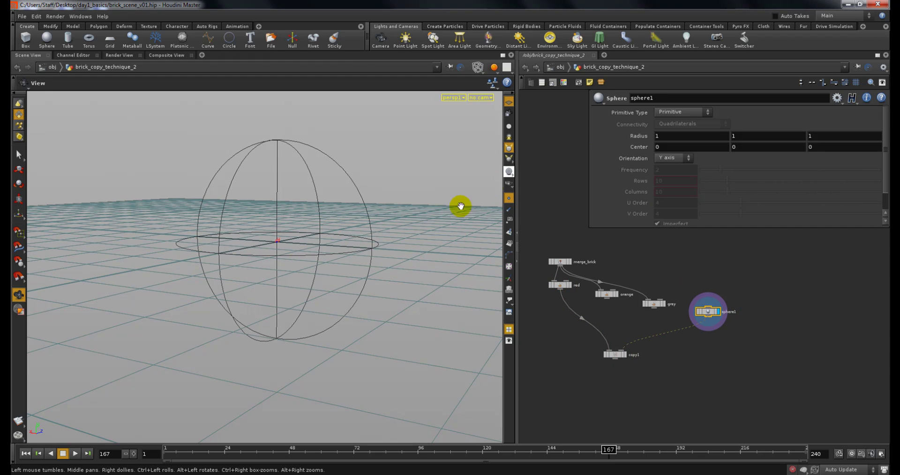
{"action": "right_click_drag", "start_coordinate": [287, 231], "coordinate": [378, 221]}
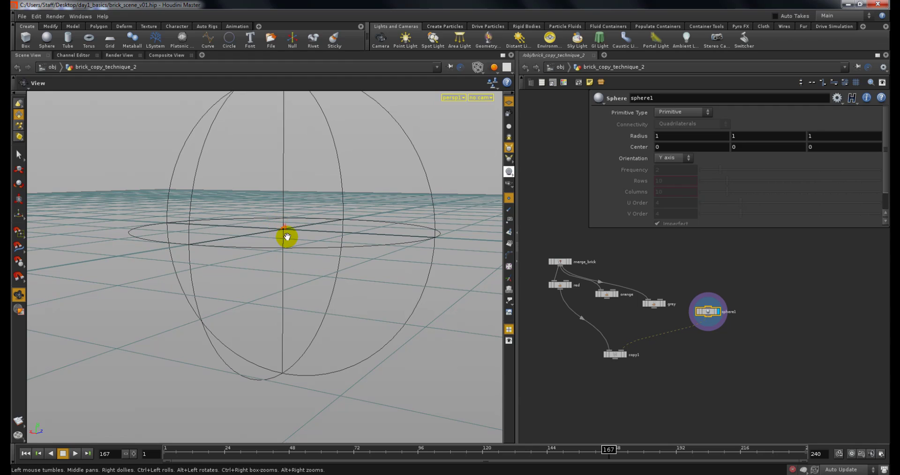
Set sphere1's primitive type to Polygon and its frequency to 4.
{"action": "left_click", "coordinate": [677, 112]}
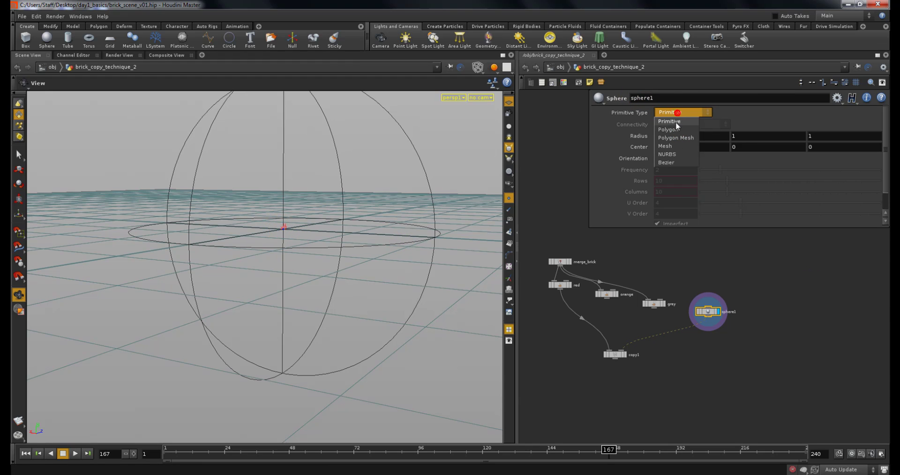
{"action": "left_click", "coordinate": [673, 129]}
{"action": "left_click_drag", "start_coordinate": [377, 245], "coordinate": [288, 216]}
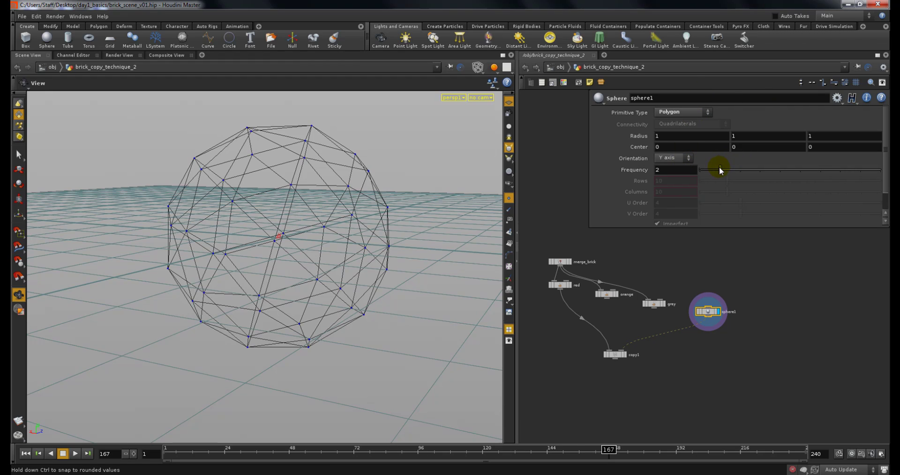
{"action": "left_click_drag", "start_coordinate": [721, 174], "coordinate": [766, 176]}
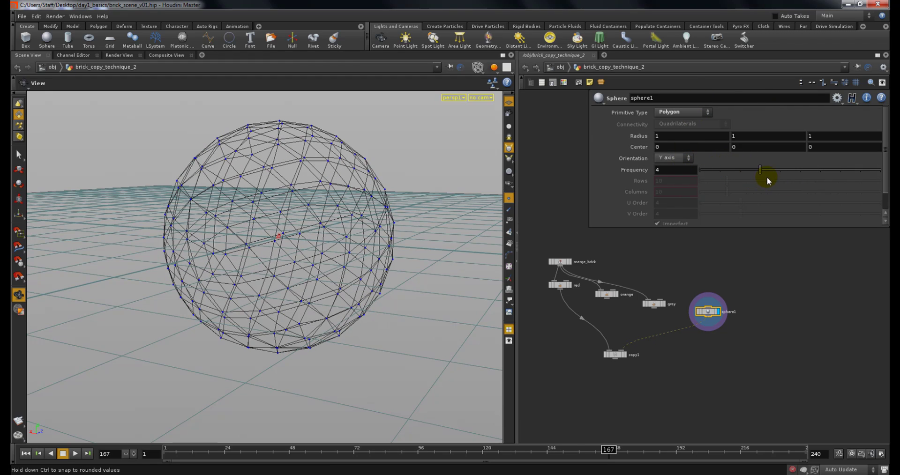
Compare the Polygon Mesh, Mesh and NURBS primitive types on sphere1, and set it back to Polygon.
{"action": "left_click", "coordinate": [679, 112]}
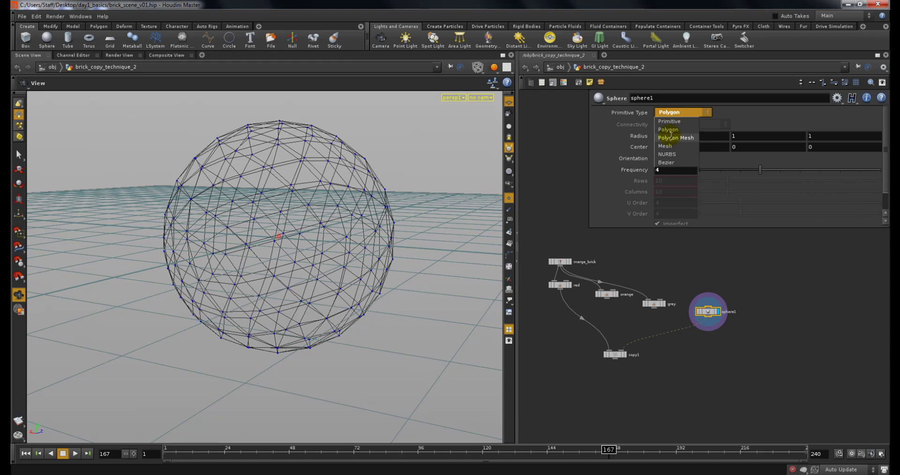
{"action": "left_click", "coordinate": [671, 135]}
{"action": "left_click", "coordinate": [679, 112]}
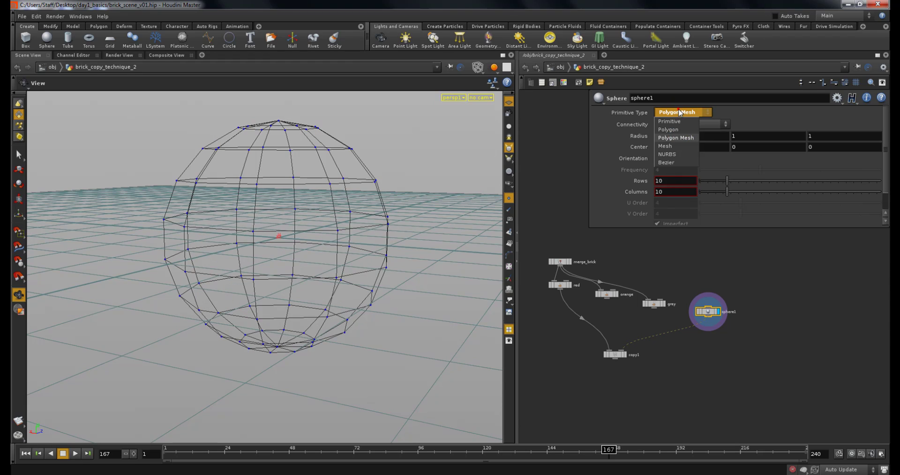
{"action": "left_click", "coordinate": [680, 145]}
{"action": "left_click", "coordinate": [679, 113]}
{"action": "left_click", "coordinate": [679, 155]}
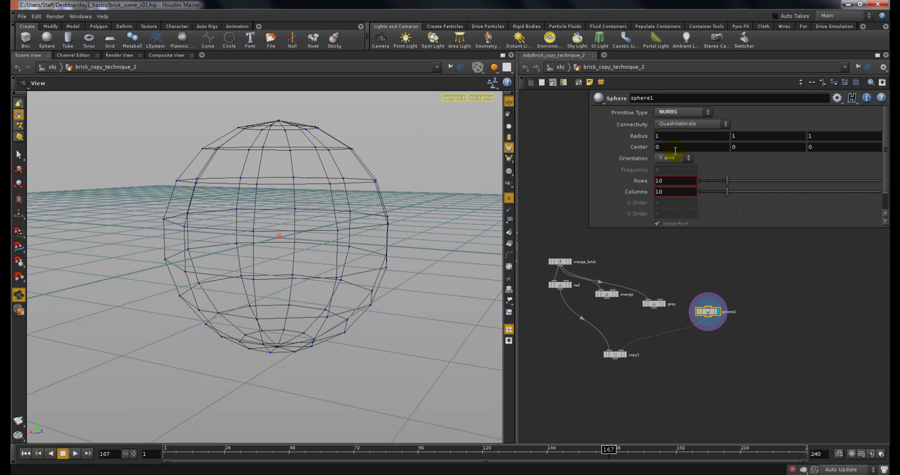
{"action": "left_click", "coordinate": [673, 112]}
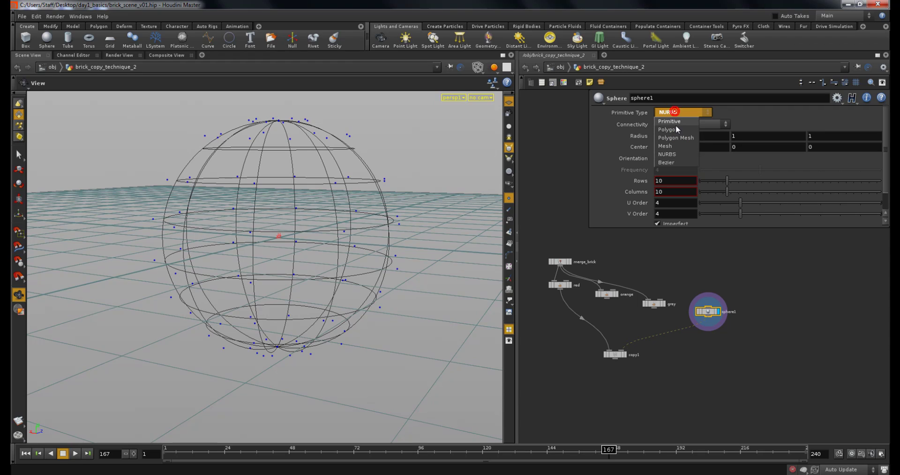
{"action": "left_click", "coordinate": [676, 129]}
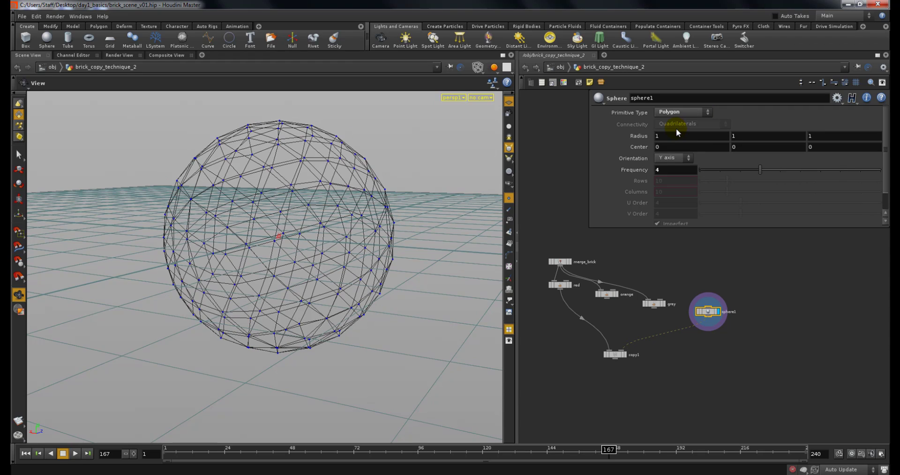
Display copy1 and examine the red bricks copied onto the sphere's points.
{"action": "left_click", "coordinate": [616, 354]}
{"action": "left_click", "coordinate": [623, 356]}
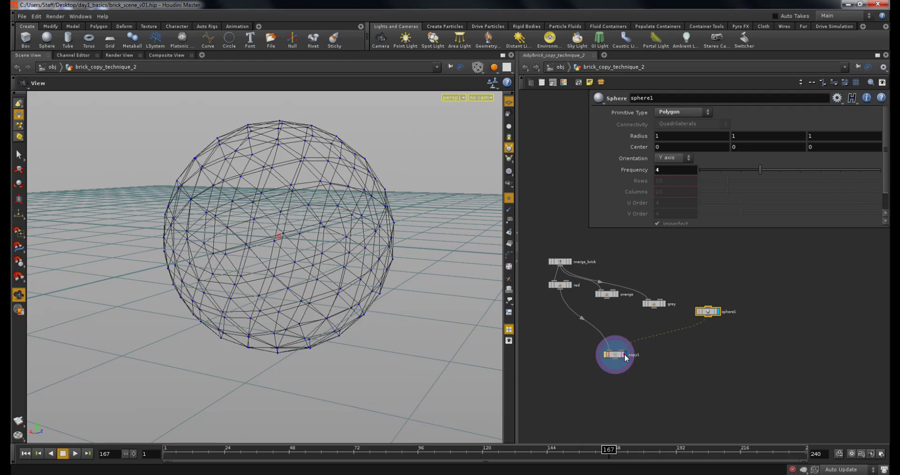
{"action": "mouse_move", "coordinate": [315, 305]}
{"action": "left_mouse_down"}
{"action": "mouse_move", "coordinate": [261, 267]}
{"action": "mouse_move", "coordinate": [286, 283]}
{"action": "mouse_move", "coordinate": [322, 270]}
{"action": "mouse_move", "coordinate": [275, 300]}
{"action": "mouse_move", "coordinate": [274, 279]}
{"action": "mouse_move", "coordinate": [301, 278]}
{"action": "left_mouse_up"}
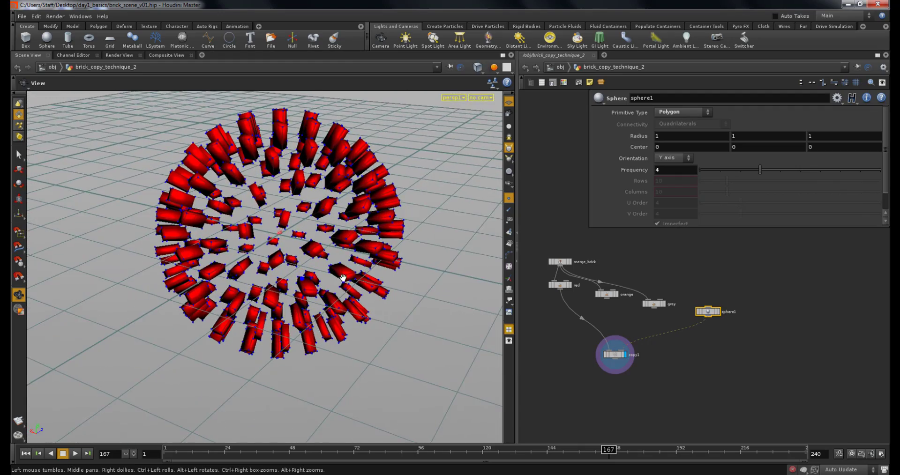
{"action": "left_click_drag", "start_coordinate": [351, 266], "coordinate": [335, 233]}
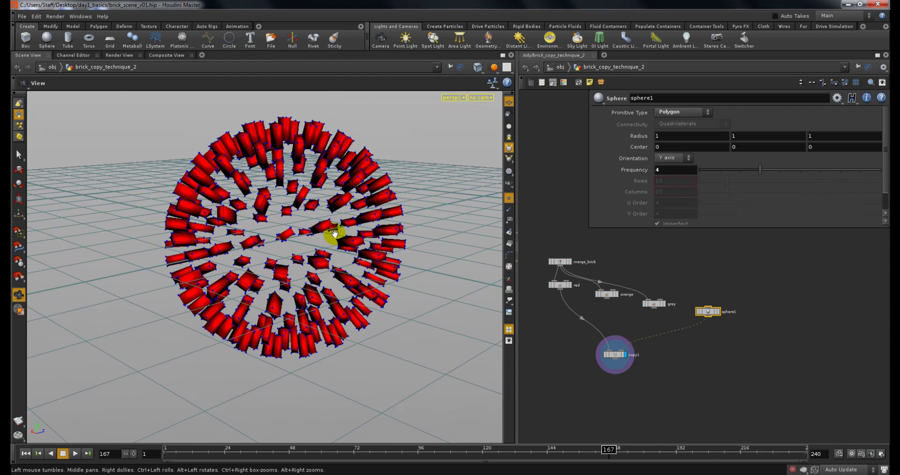
Insert a Switch node between red and copy1, and connect orange and grey to it as further inputs.
{"action": "left_click_drag", "start_coordinate": [614, 360], "coordinate": [630, 382]}
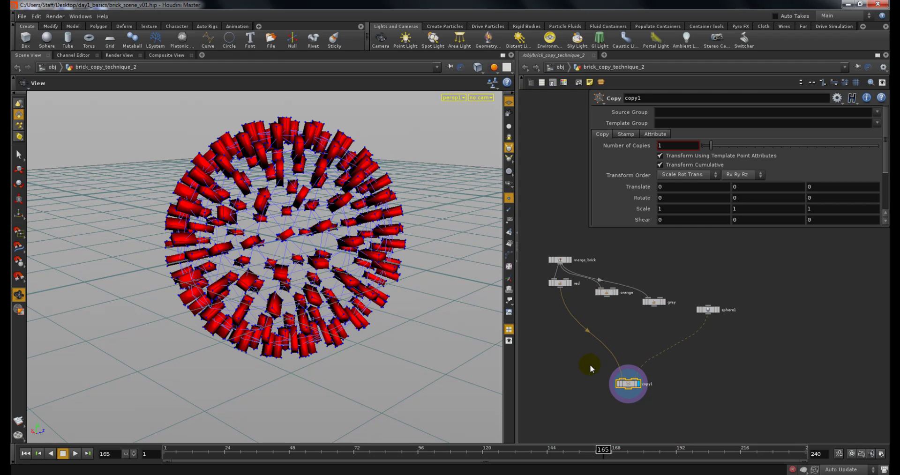
{"action": "key", "text": "Tab"}
{"action": "type", "text": "sw"}
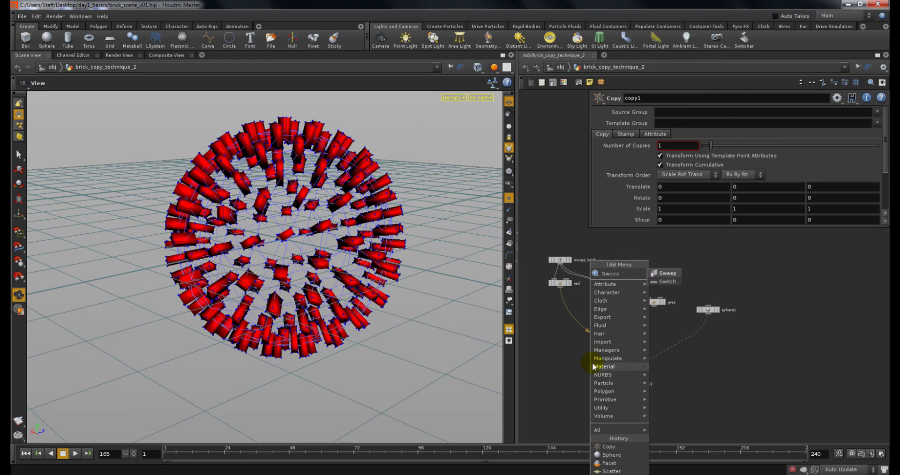
{"action": "left_click", "coordinate": [662, 283]}
{"action": "left_click", "coordinate": [604, 333]}
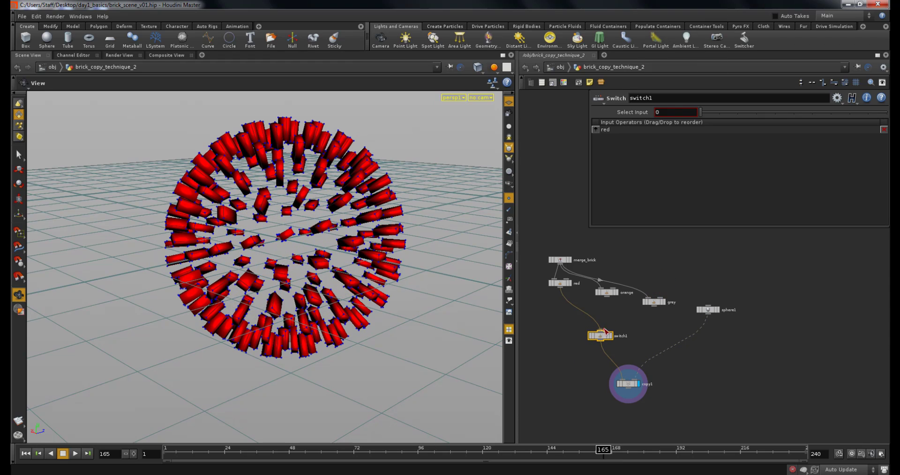
{"action": "left_click", "coordinate": [607, 301]}
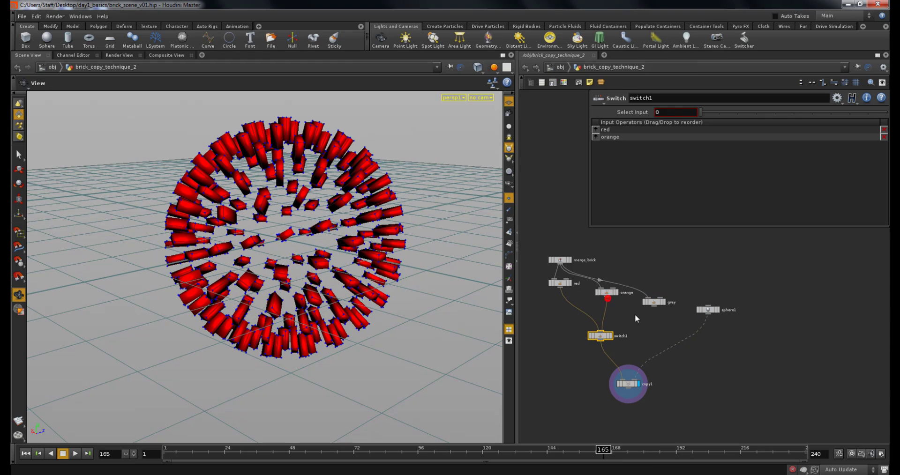
{"action": "left_click", "coordinate": [605, 334]}
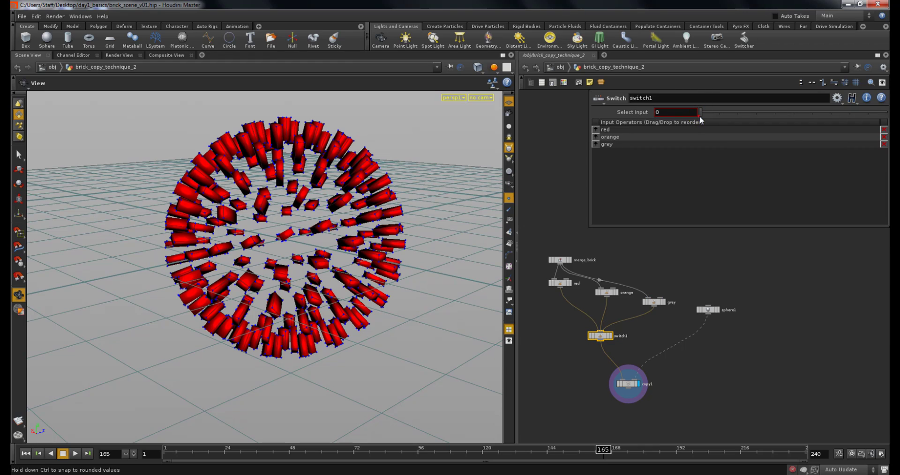
Preview the orange bricks with switch1's Select Input at 1, and return it to 0.
{"action": "mouse_move", "coordinate": [700, 117]}
{"action": "left_mouse_down"}
{"action": "mouse_move", "coordinate": [752, 119]}
{"action": "mouse_move", "coordinate": [684, 112]}
{"action": "mouse_move", "coordinate": [744, 123]}
{"action": "mouse_move", "coordinate": [705, 117]}
{"action": "left_mouse_up"}
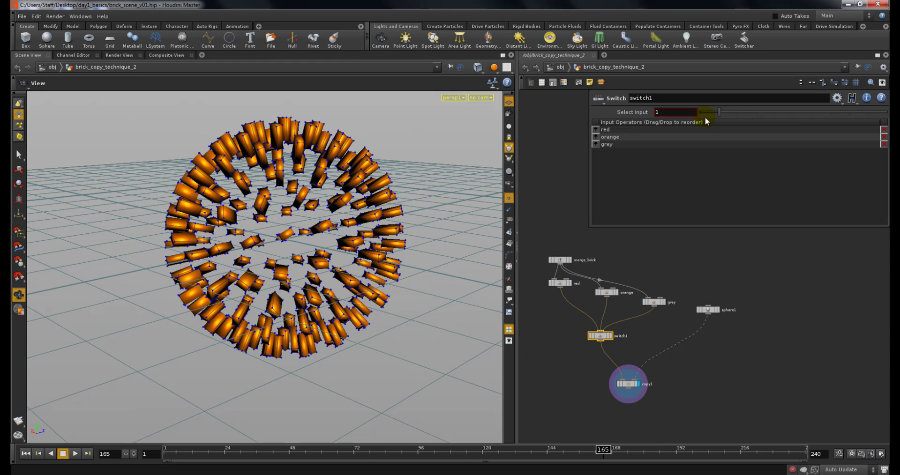
{"action": "middle_click_drag", "start_coordinate": [689, 375], "coordinate": [688, 355]}
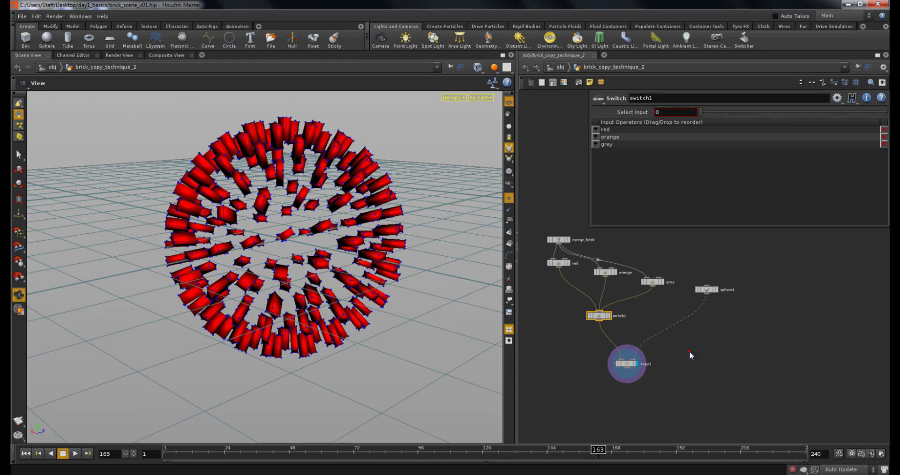
{"action": "left_click", "coordinate": [689, 352]}
Move copy1 farther below the switch, enable its Stamp Inputs option and name Variable 1 color.
{"action": "left_click_drag", "start_coordinate": [627, 368], "coordinate": [632, 374]}
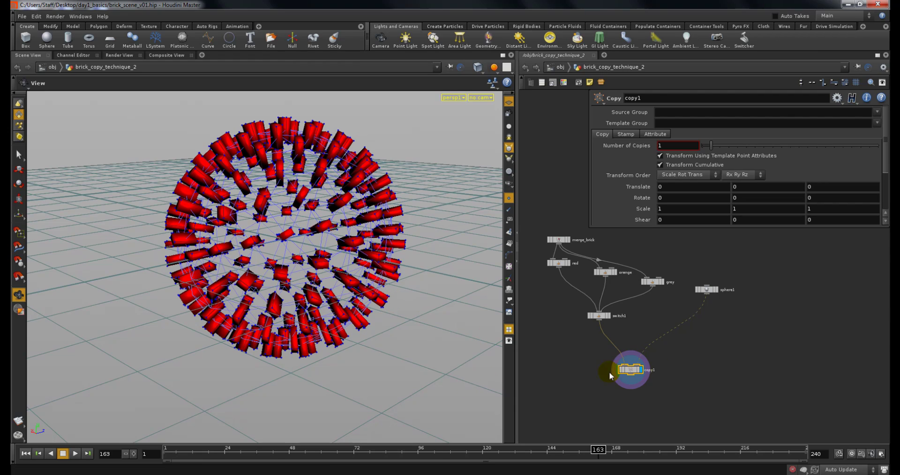
{"action": "left_click_drag", "start_coordinate": [633, 374], "coordinate": [640, 384]}
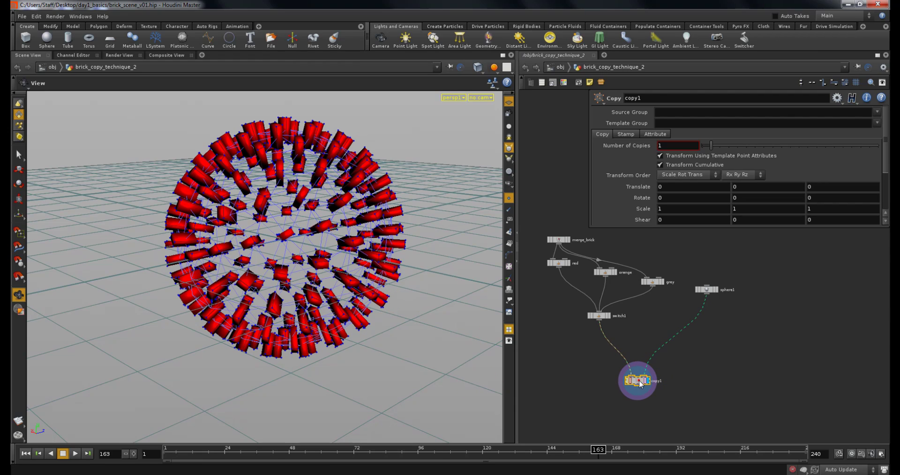
{"action": "left_click", "coordinate": [628, 136]}
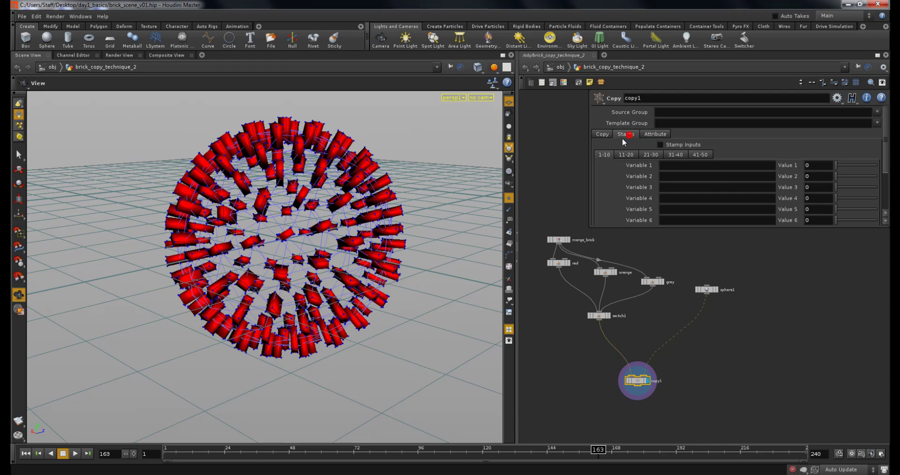
{"action": "left_click", "coordinate": [660, 145]}
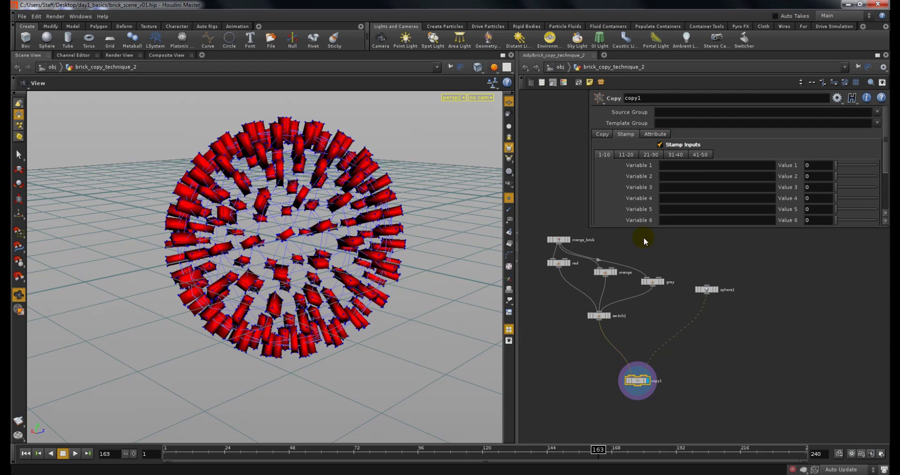
{"action": "left_click_drag", "start_coordinate": [589, 226], "coordinate": [573, 253]}
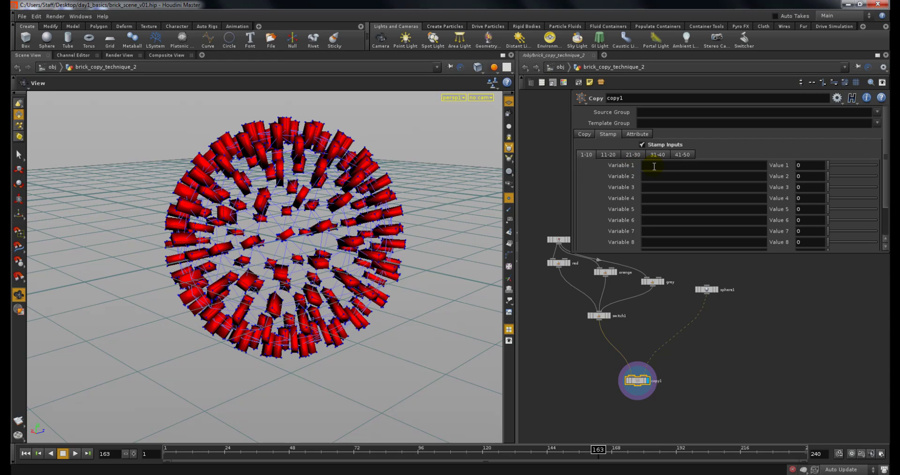
{"action": "left_click", "coordinate": [653, 165]}
{"action": "type", "text": "color"}
Start switch1's Select Input expression as stamp("/obj/brick_copy_technique_2/copy1".
{"action": "left_click", "coordinate": [601, 317]}
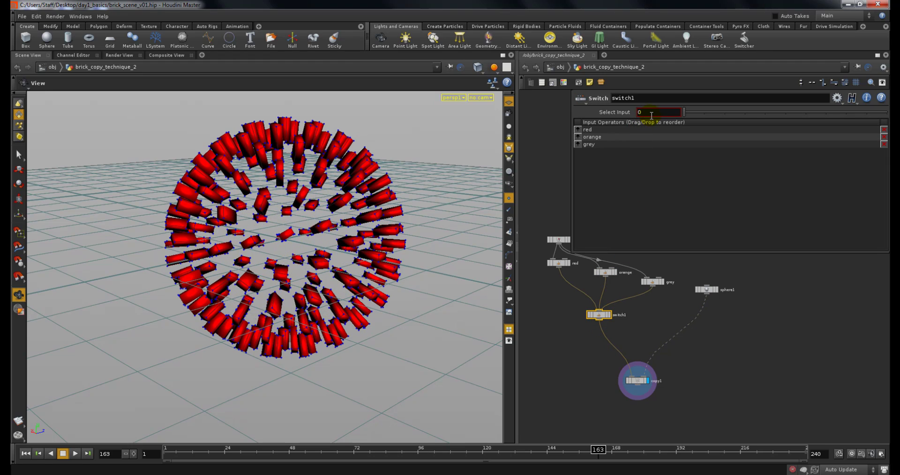
{"action": "left_click", "coordinate": [650, 115]}
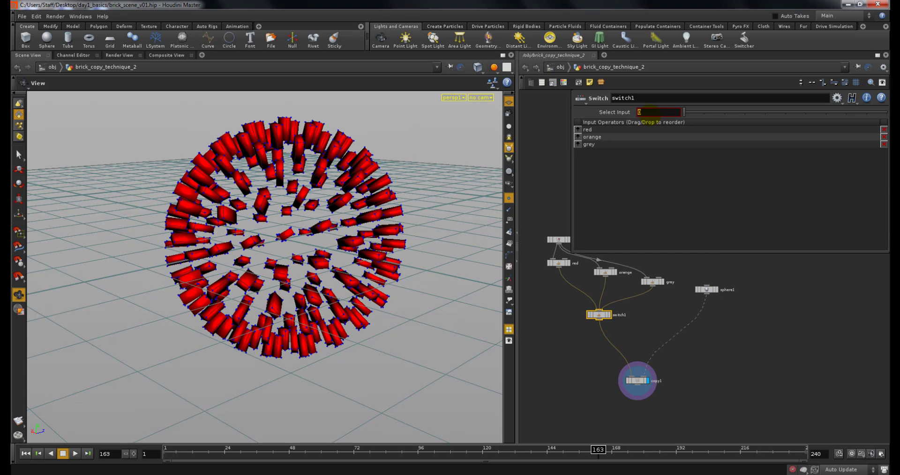
{"action": "type", "text": "stamp("}
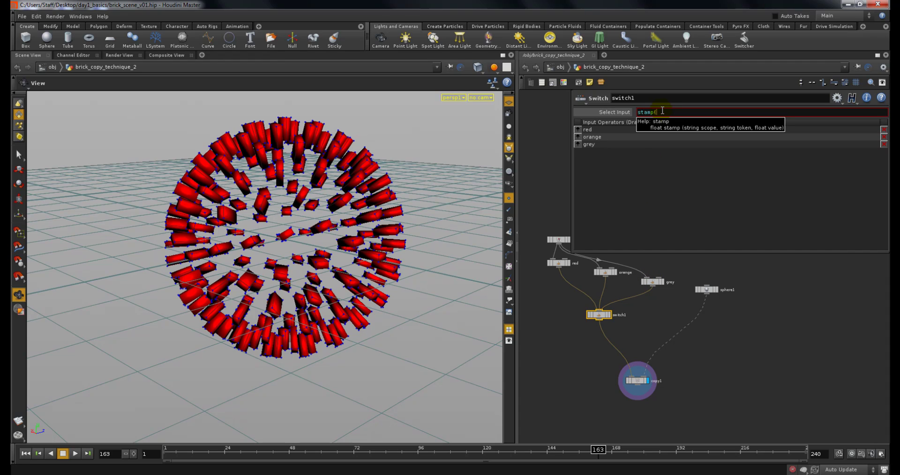
{"action": "type", "text": "\"/obj/"}
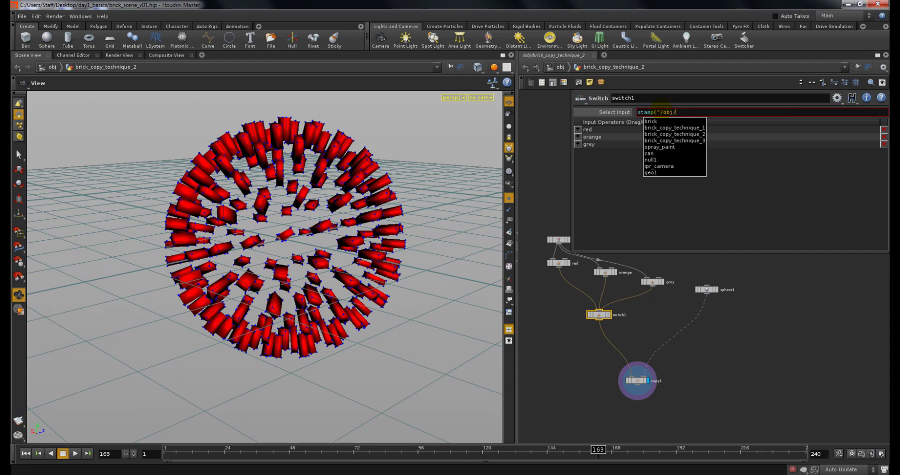
{"action": "type", "text": "bri"}
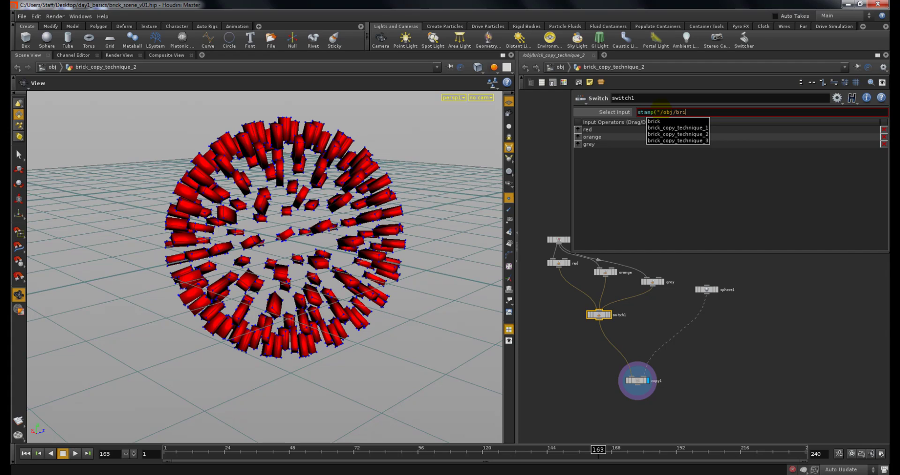
{"action": "left_click", "coordinate": [693, 135]}
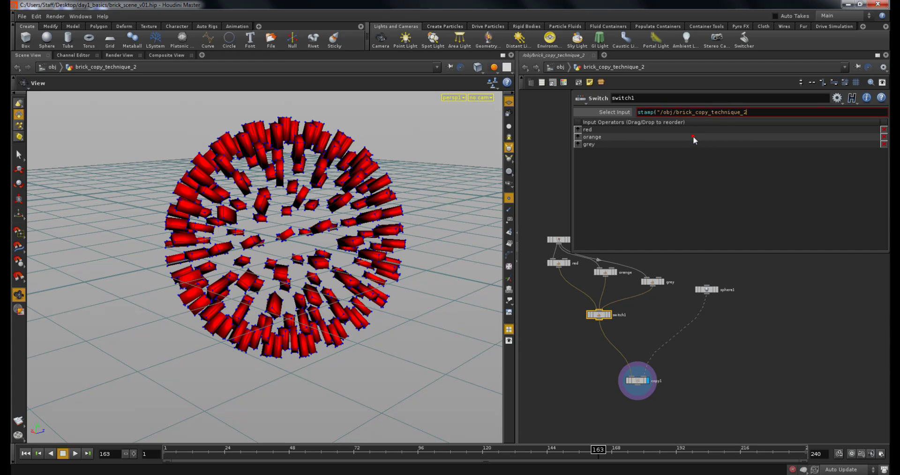
{"action": "type", "text": "/"}
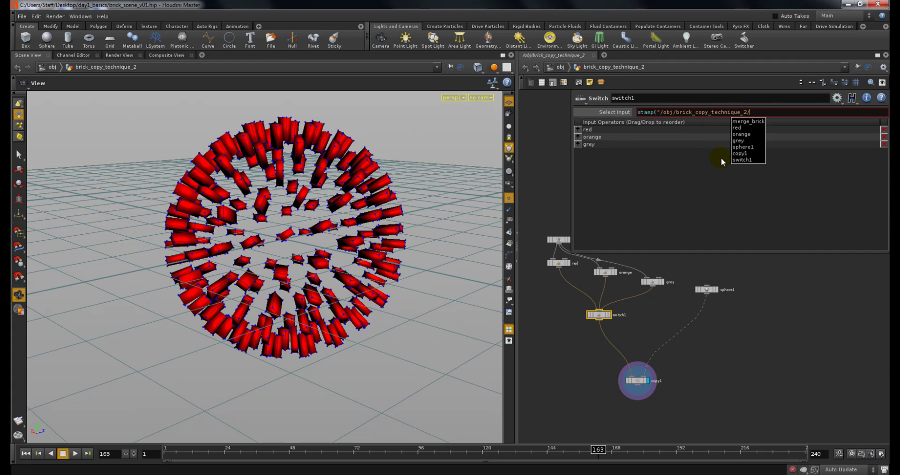
{"action": "type", "text": "copy1"}
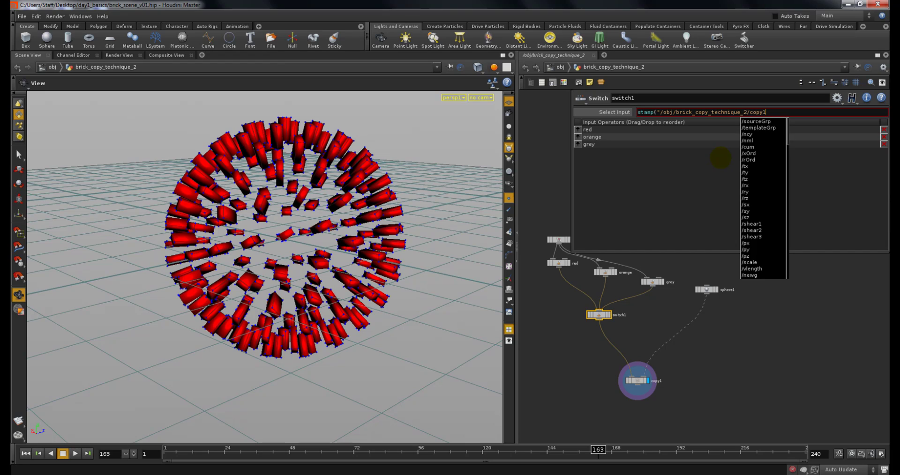
{"action": "type", "text": "\""}
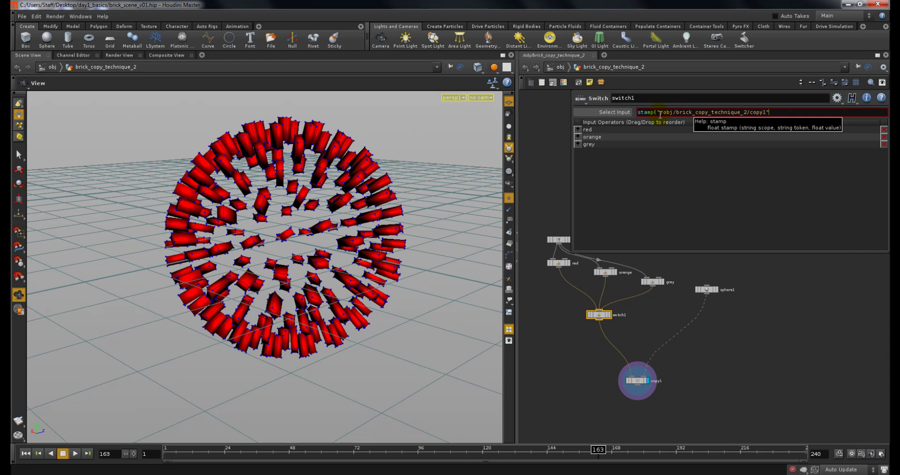
Replace the absolute node path in switch1's stamp expression with the relative path "../copy1".
{"action": "left_click_drag", "start_coordinate": [660, 114], "coordinate": [802, 113]}
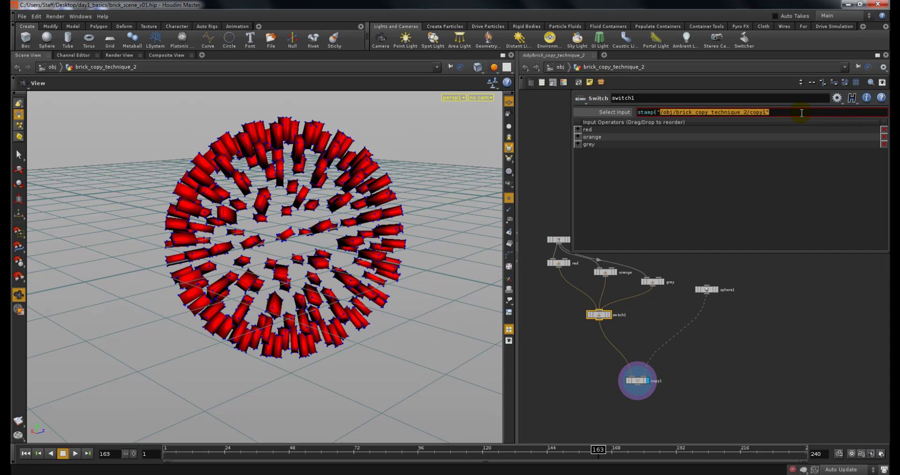
{"action": "type", "text": "../"}
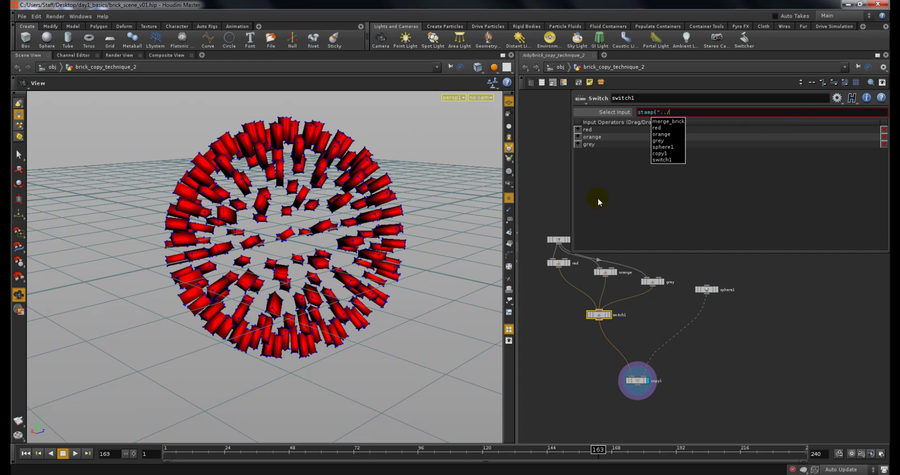
{"action": "key", "text": "BackSpace"}
{"action": "key", "text": "BackSpace"}
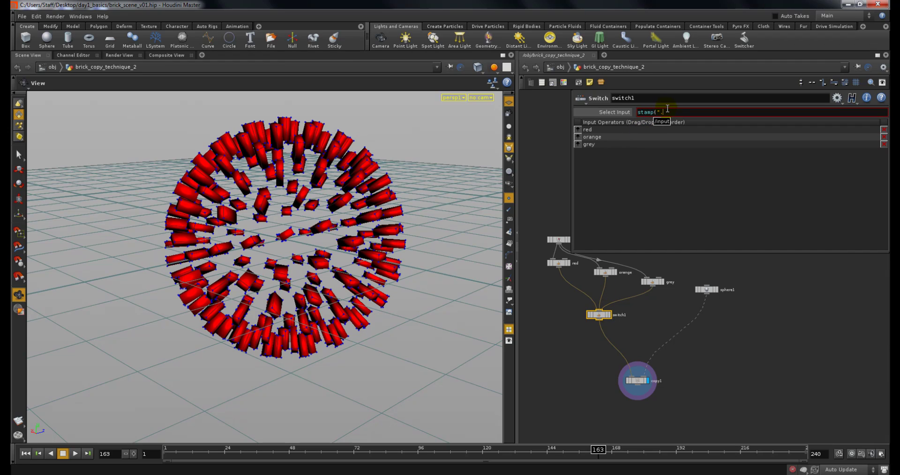
{"action": "left_click", "coordinate": [669, 111]}
{"action": "type", "text": "."}
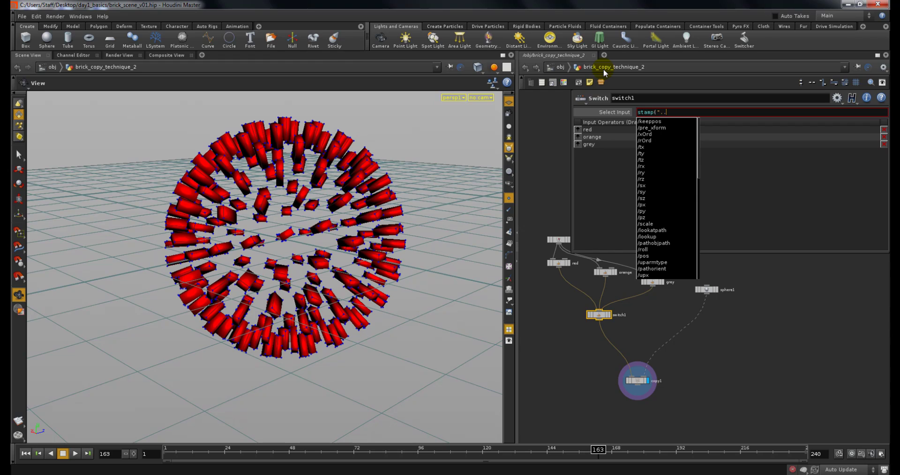
{"action": "left_click", "coordinate": [570, 321]}
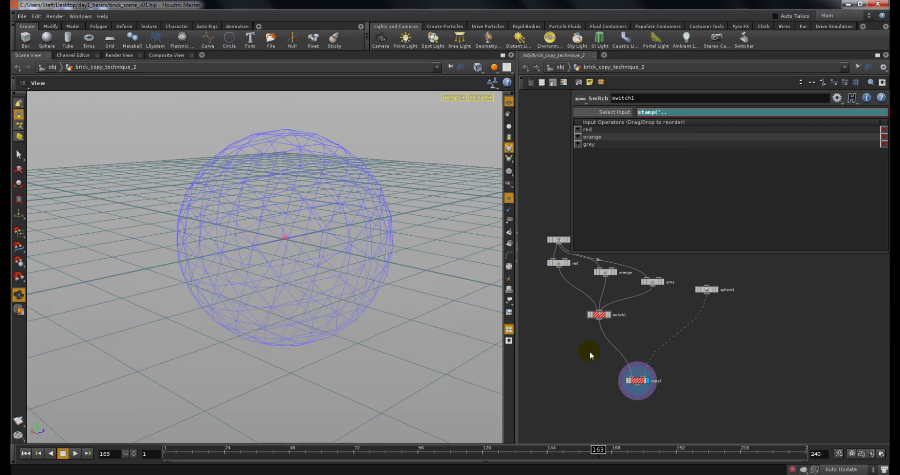
{"action": "left_click", "coordinate": [599, 315]}
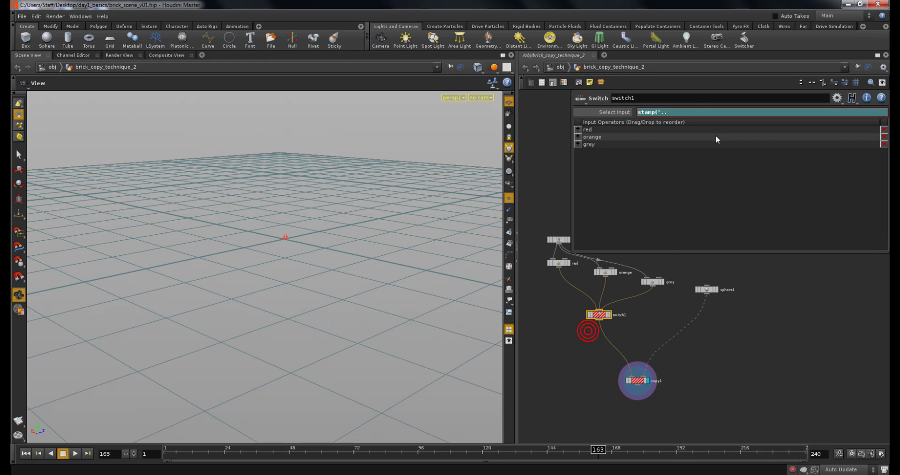
{"action": "left_click", "coordinate": [678, 110]}
{"action": "type", "text": "/"}
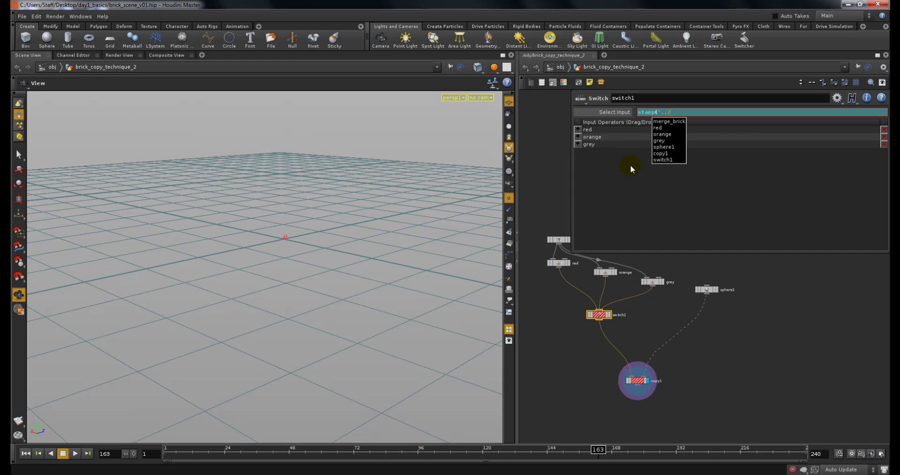
{"action": "left_click", "coordinate": [660, 154]}
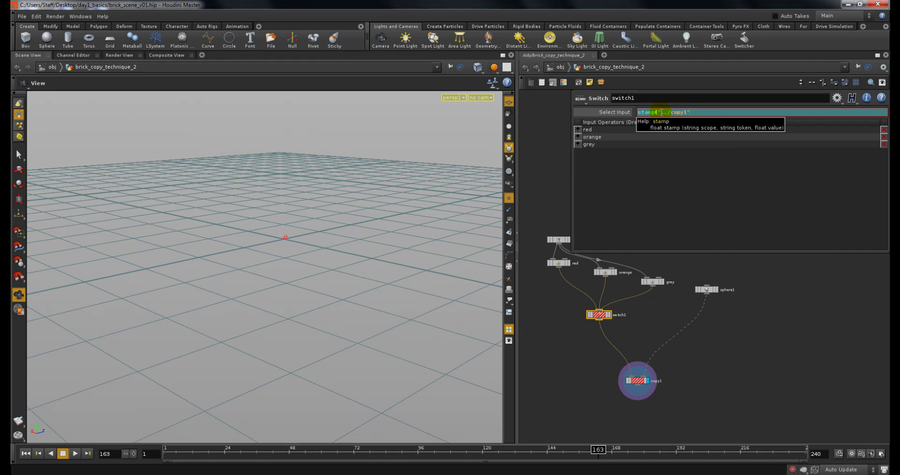
Check copy1's Variable 1 name and complete switch1's Select Input expression as stamp("../copy1","color",0).
{"action": "left_click", "coordinate": [660, 112]}
{"action": "left_click", "coordinate": [690, 113]}
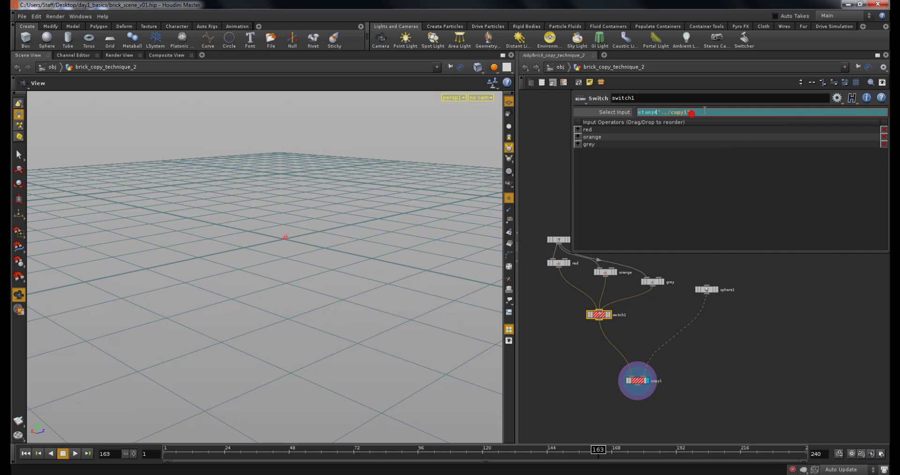
{"action": "type", "text": ","}
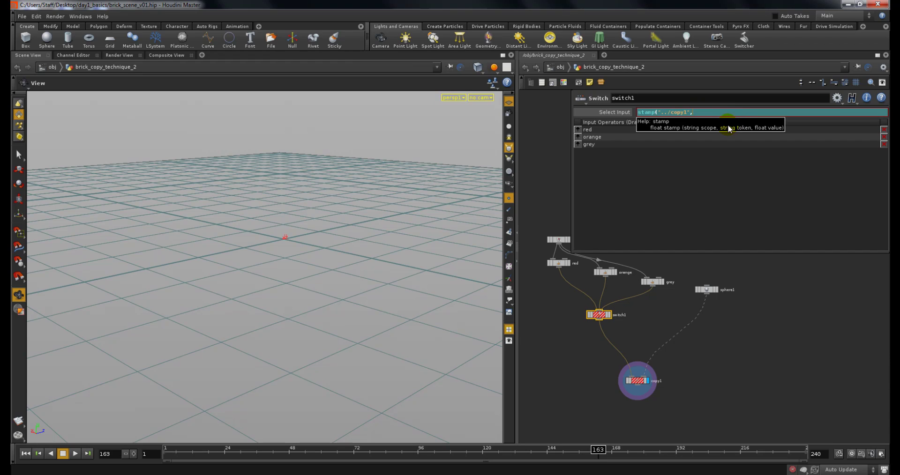
{"action": "left_click", "coordinate": [636, 381]}
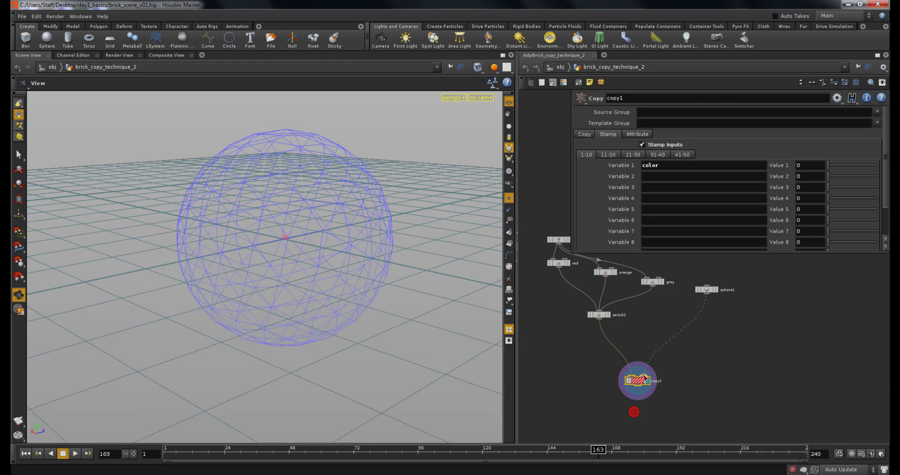
{"action": "double_click", "coordinate": [654, 166]}
{"action": "left_click", "coordinate": [580, 361]}
{"action": "left_click", "coordinate": [599, 314]}
{"action": "left_click", "coordinate": [701, 111]}
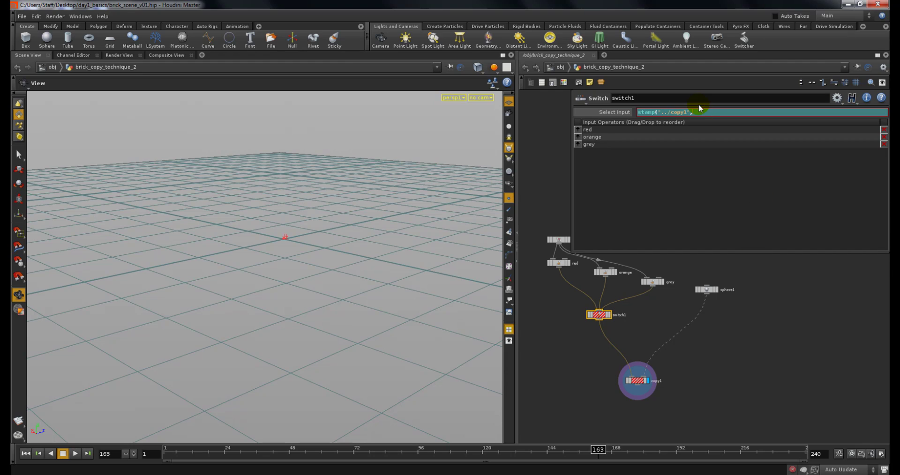
{"action": "type", "text": "\"color\""}
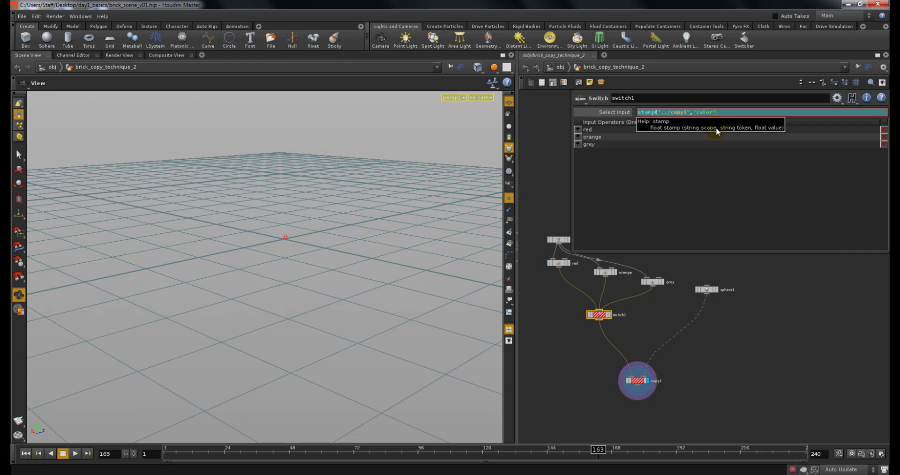
{"action": "type", "text": ",0"}
{"action": "type", "text": ")"}
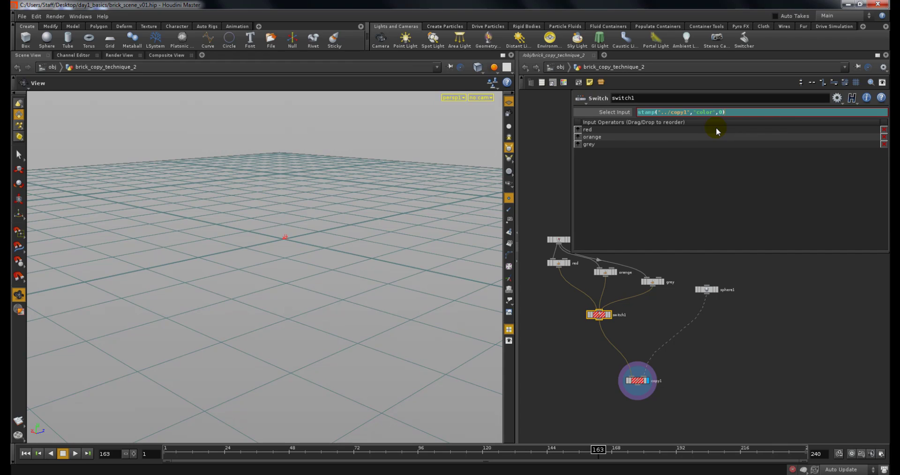
{"action": "key", "text": "Return"}
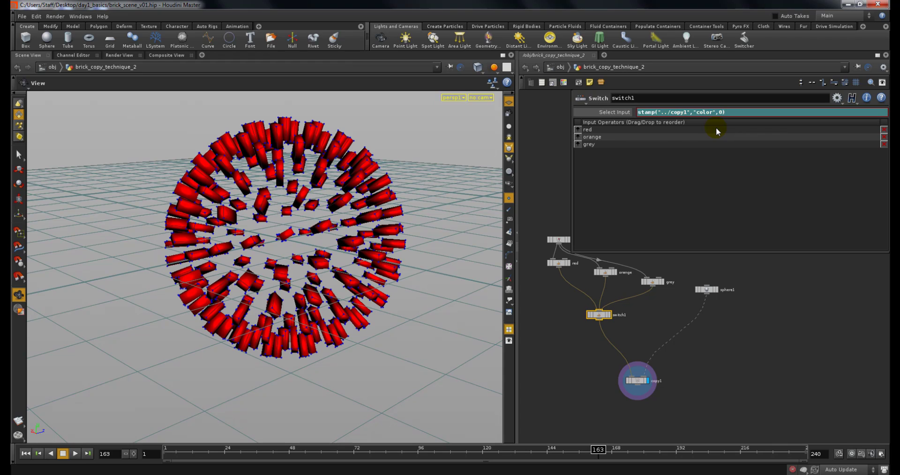
Test copy1's color variable by varying Value 1 through 1, 1.48 and -4.52, and reset it to 0.
{"action": "left_click", "coordinate": [619, 112]}
{"action": "left_click", "coordinate": [638, 379]}
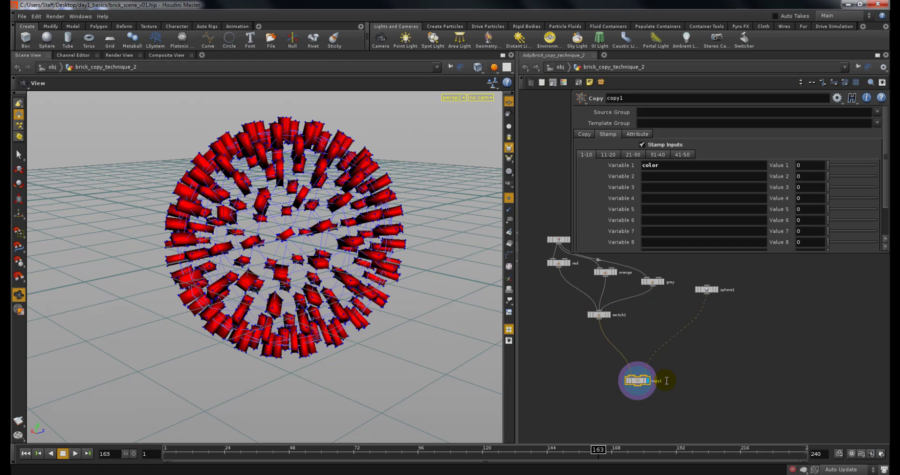
{"action": "left_click", "coordinate": [604, 316]}
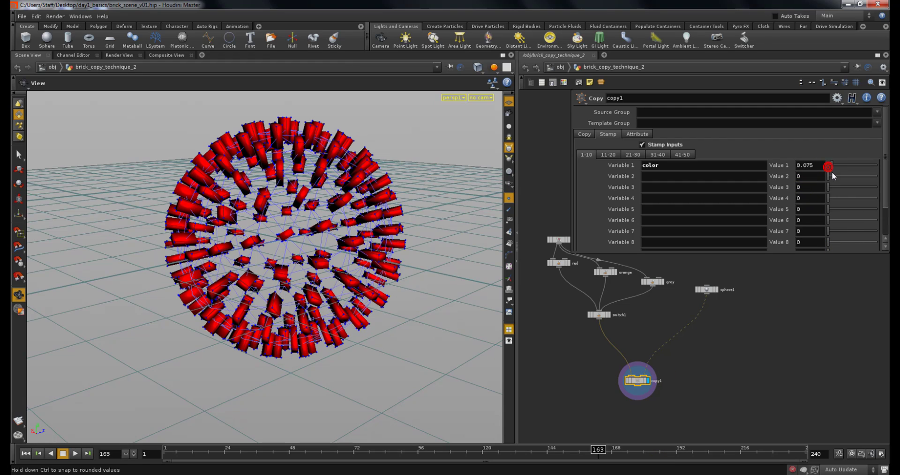
{"action": "left_click_drag", "start_coordinate": [848, 170], "coordinate": [884, 180]}
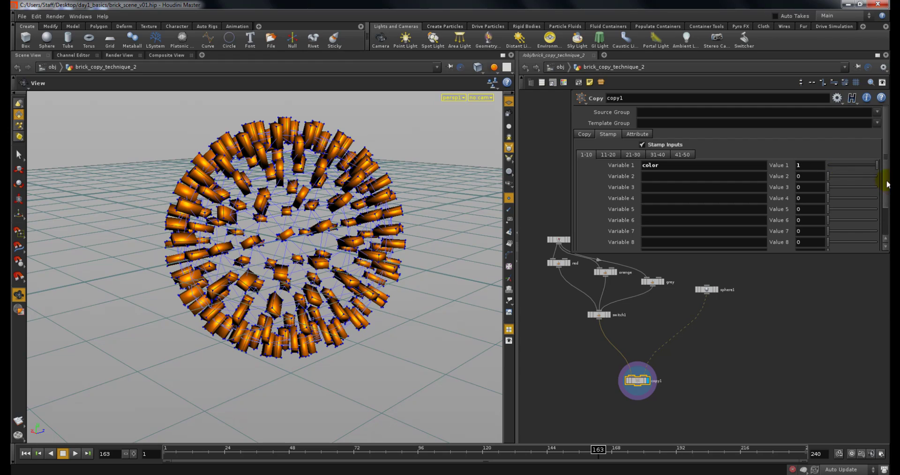
{"action": "middle_click", "coordinate": [814, 167]}
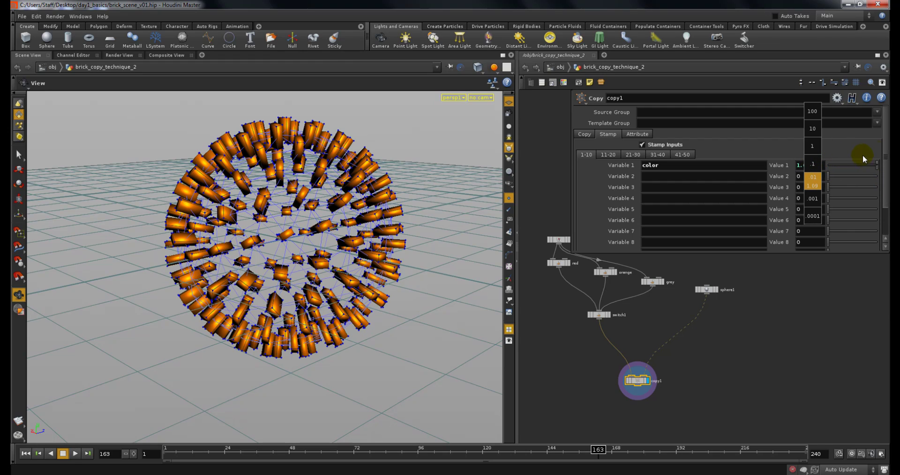
{"action": "mouse_move", "coordinate": [862, 155]}
{"action": "middle_mouse_down"}
{"action": "mouse_move", "coordinate": [84, 130]}
{"action": "mouse_move", "coordinate": [865, 145]}
{"action": "middle_mouse_up"}
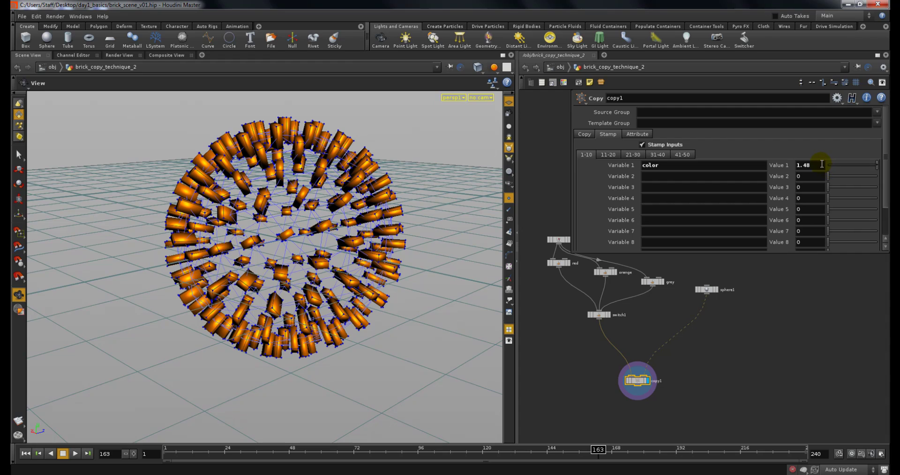
{"action": "mouse_move", "coordinate": [821, 163]}
{"action": "middle_mouse_down"}
{"action": "mouse_move", "coordinate": [856, 152]}
{"action": "mouse_move", "coordinate": [825, 149]}
{"action": "mouse_move", "coordinate": [816, 161]}
{"action": "middle_mouse_up"}
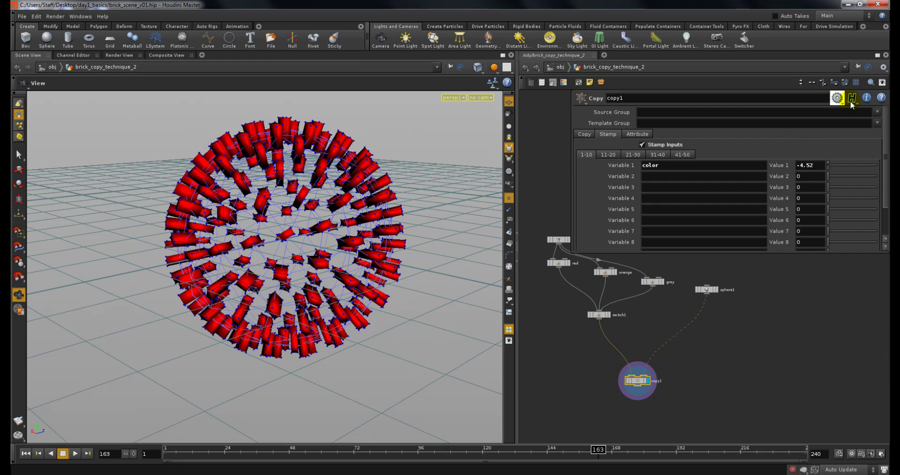
{"action": "left_click_drag", "start_coordinate": [834, 162], "coordinate": [799, 164]}
{"action": "double_click", "coordinate": [802, 165]}
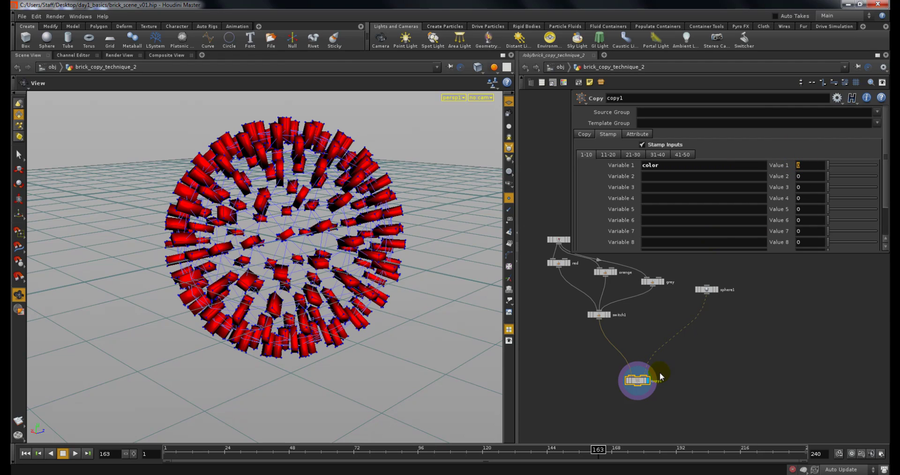
Move sphere1 closer to copy1, display it in the viewport and show its point numbers.
{"action": "left_click", "coordinate": [703, 291]}
{"action": "left_click_drag", "start_coordinate": [706, 292], "coordinate": [713, 321]}
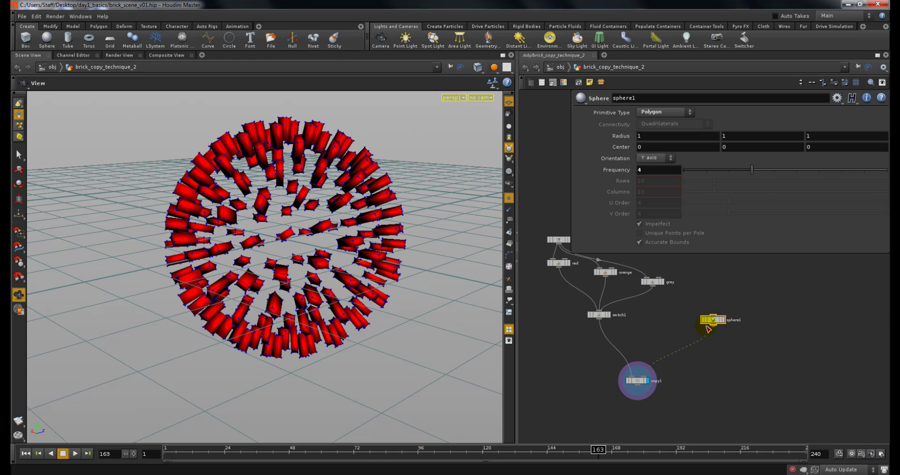
{"action": "left_click", "coordinate": [721, 320]}
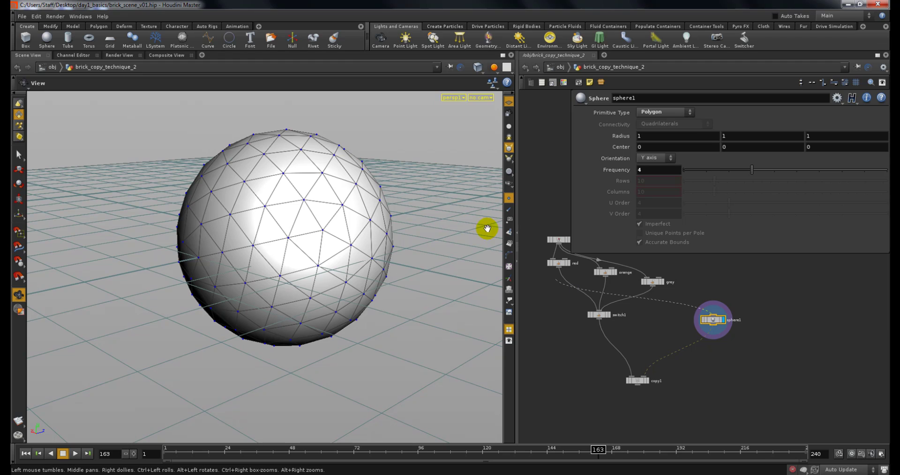
{"action": "left_click", "coordinate": [509, 221]}
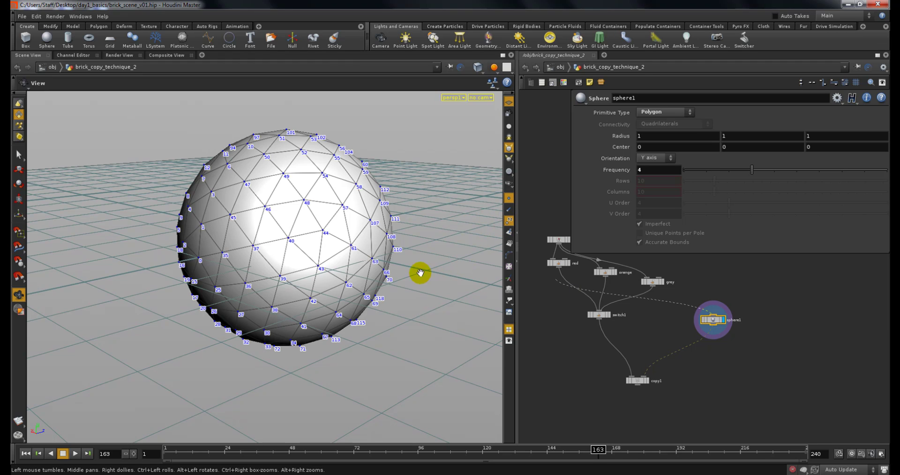
{"action": "right_click_drag", "start_coordinate": [301, 234], "coordinate": [384, 234]}
{"action": "left_click_drag", "start_coordinate": [352, 224], "coordinate": [295, 226]}
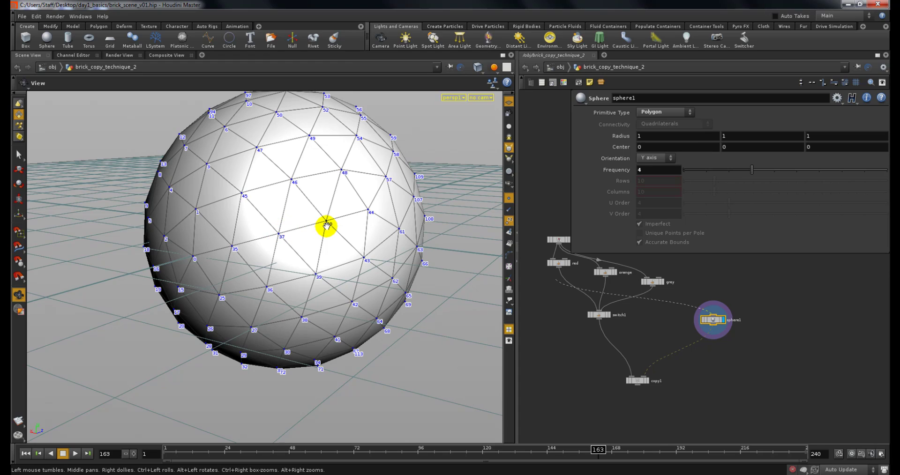
{"action": "left_click_drag", "start_coordinate": [690, 320], "coordinate": [678, 341]}
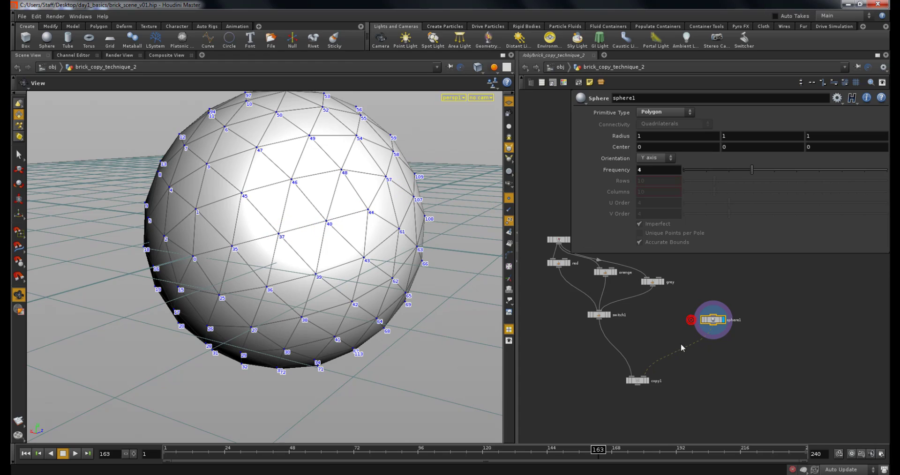
Display copy1 again and hide the point numbers and point markers in the viewport.
{"action": "left_click", "coordinate": [662, 403]}
{"action": "left_click", "coordinate": [645, 381]}
{"action": "left_click", "coordinate": [639, 381]}
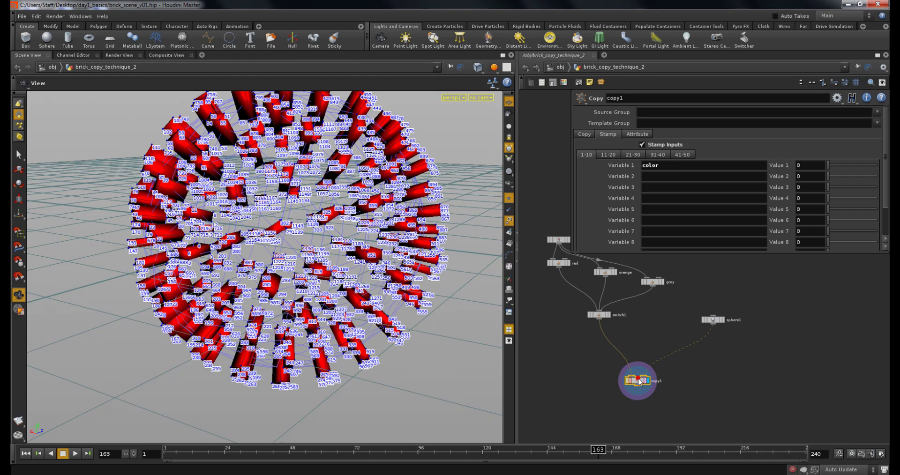
{"action": "left_click", "coordinate": [508, 220]}
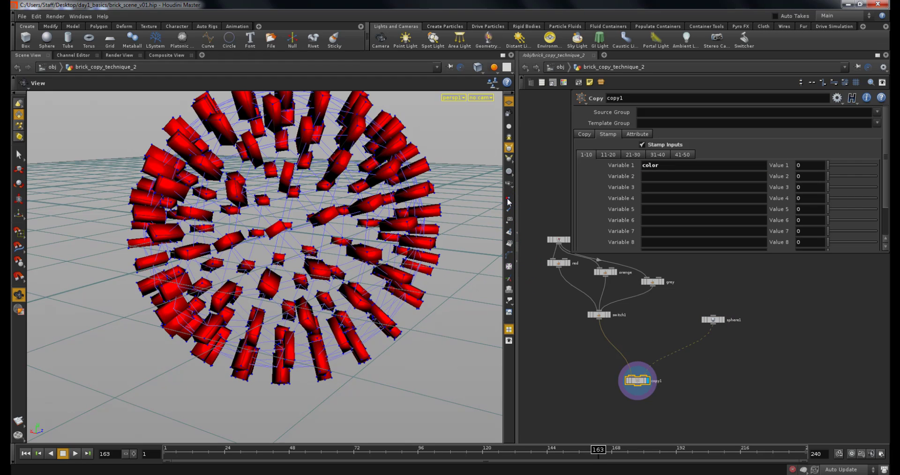
{"action": "left_click", "coordinate": [508, 201]}
Set Value 1 of copy1's color variable to the expression rand($PT).
{"action": "left_click", "coordinate": [808, 167]}
{"action": "type", "text": "rand($PT"}
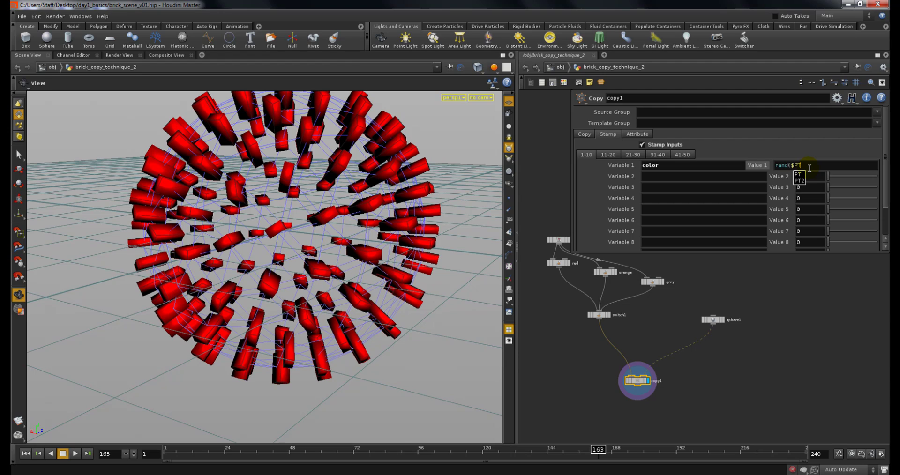
{"action": "type", "text": ")"}
{"action": "key", "text": "Return"}
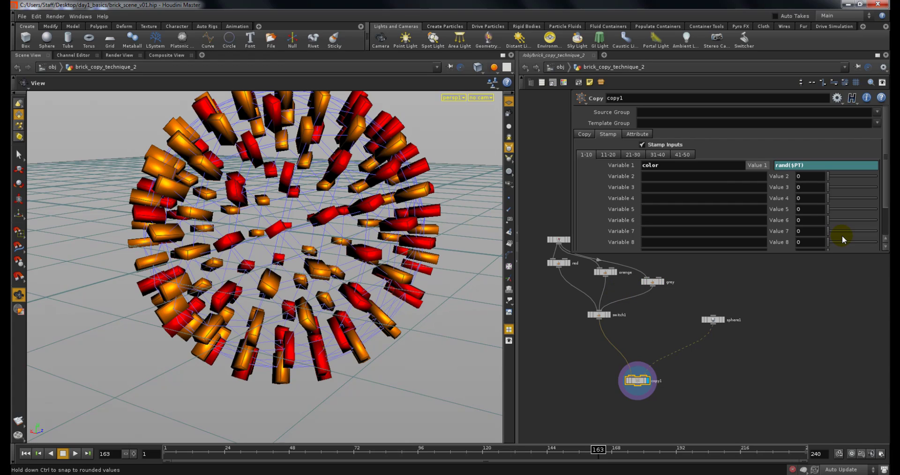
Try rand($PT) + 1 as the color variable's Value 1, and change the expression to rand($PT) * 2.
{"action": "left_click", "coordinate": [823, 165]}
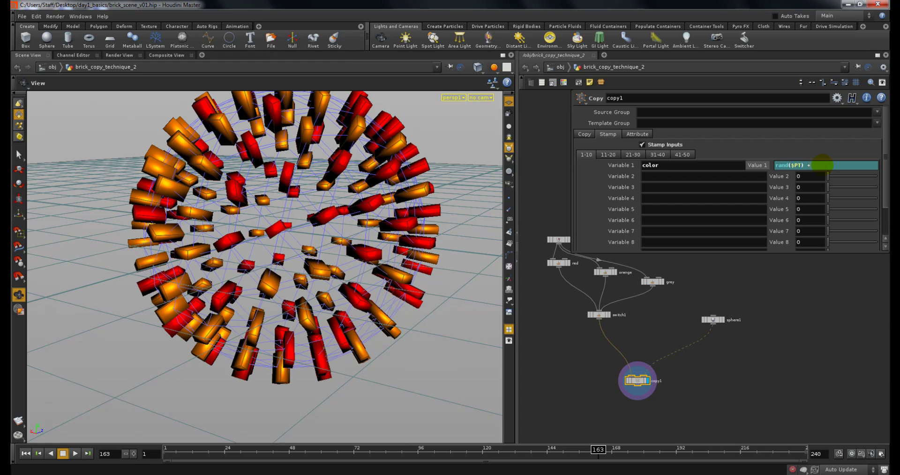
{"action": "key", "text": "Return"}
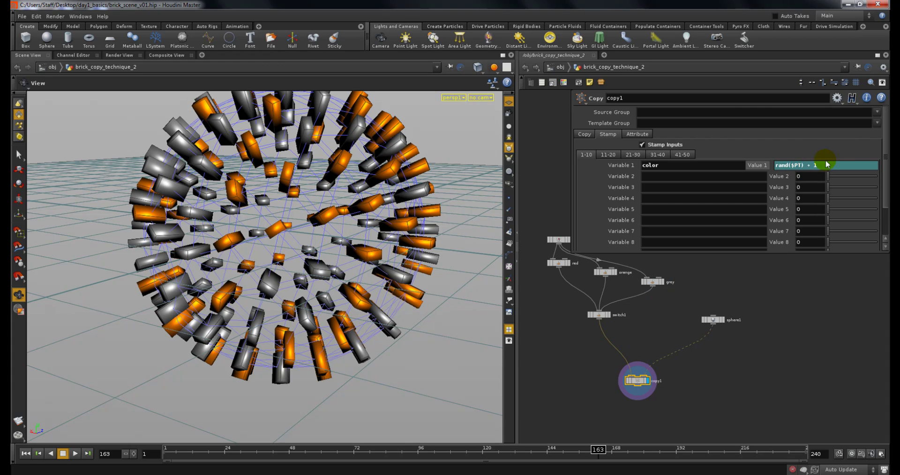
{"action": "left_click_drag", "start_coordinate": [823, 168], "coordinate": [806, 172]}
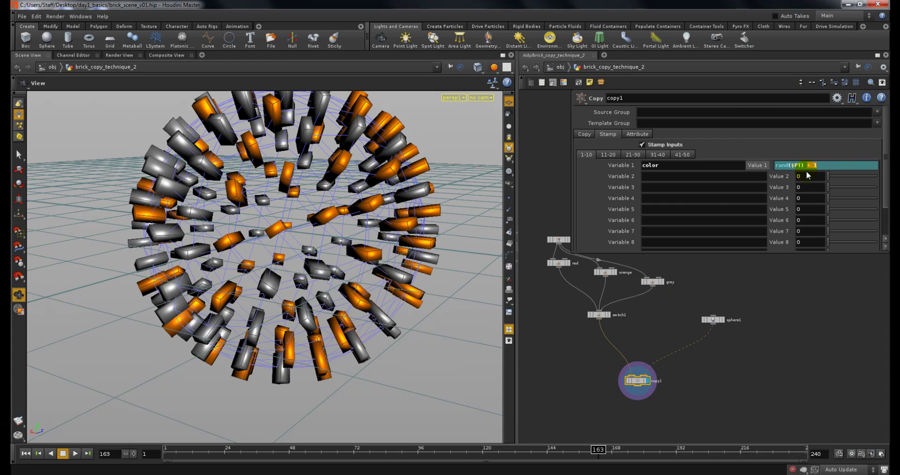
{"action": "type", "text": "*"}
{"action": "key", "text": "Return"}
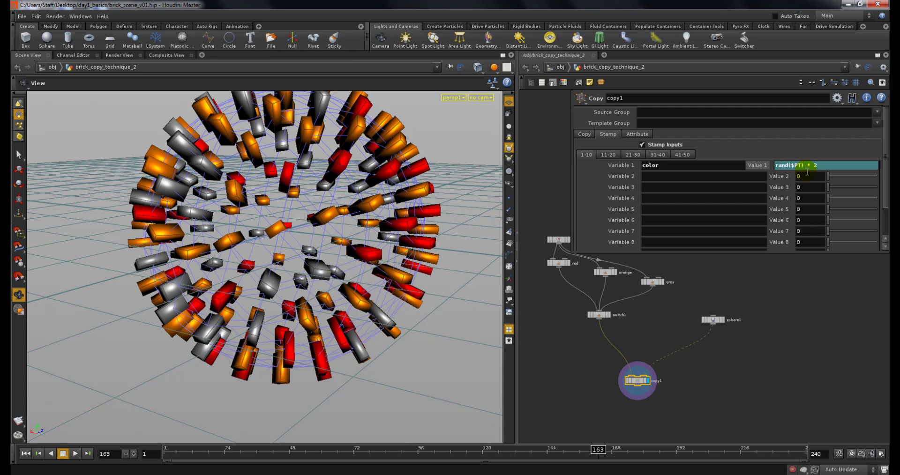
Add a Transform node fed by sphere1 beside copy1 and set its Uniform Scale to 0.14.
{"action": "left_click", "coordinate": [596, 450]}
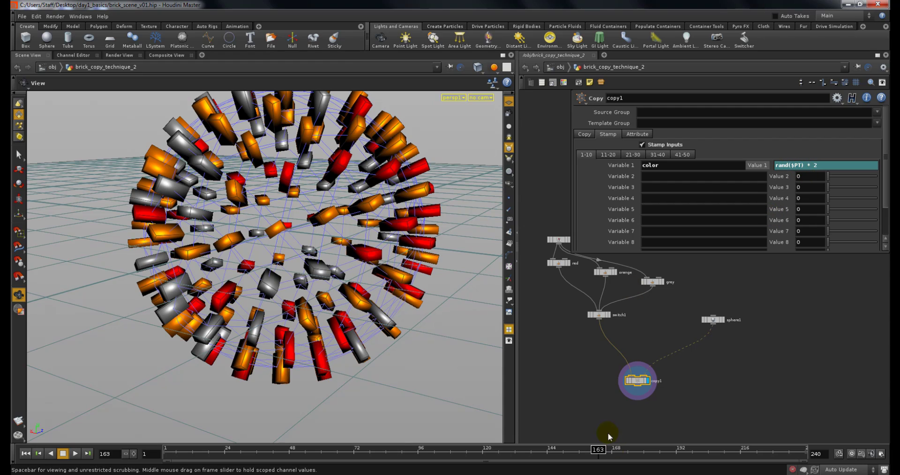
{"action": "middle_click_drag", "start_coordinate": [663, 337], "coordinate": [659, 346]}
{"action": "key", "text": "Tab"}
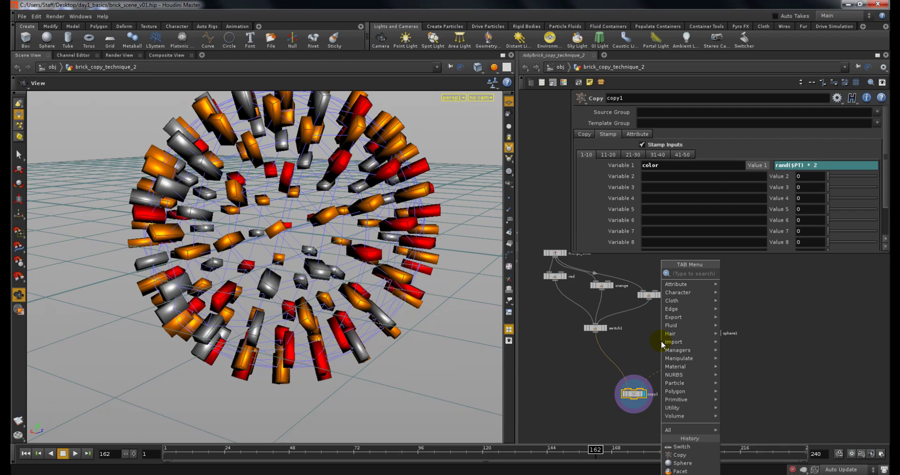
{"action": "left_click", "coordinate": [645, 330]}
{"action": "right_click", "coordinate": [715, 338]}
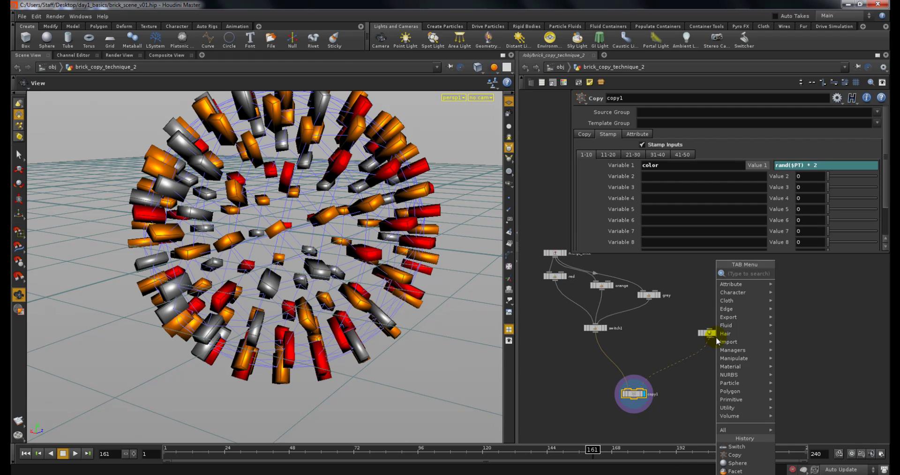
{"action": "mouse_move", "coordinate": [745, 334]}
{"action": "left_click", "coordinate": [792, 287]}
{"action": "left_click", "coordinate": [757, 367]}
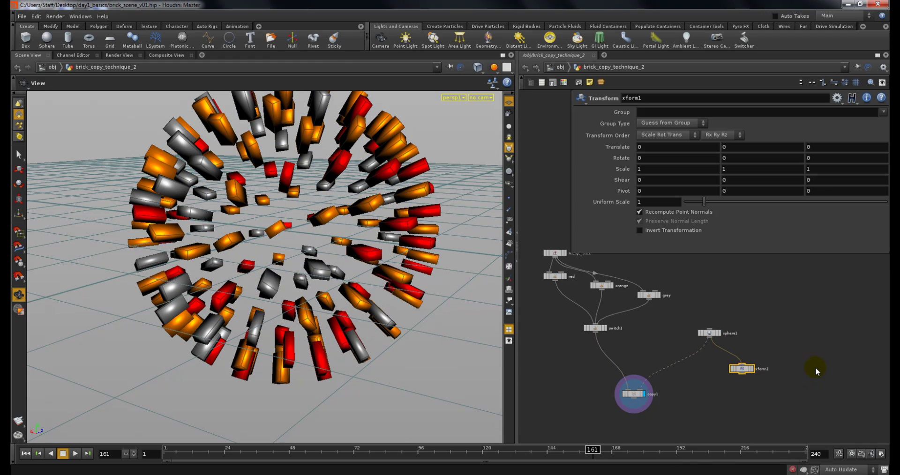
{"action": "left_click_drag", "start_coordinate": [690, 201], "coordinate": [687, 202]}
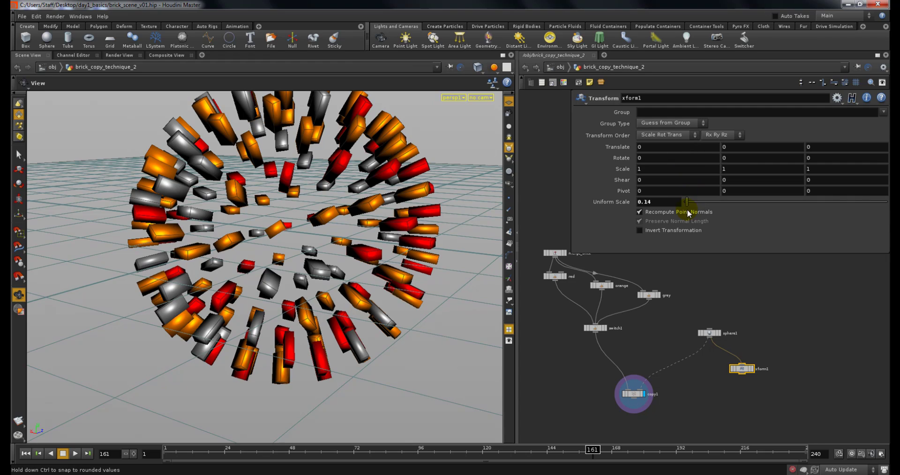
Connect xform1's output to the grey node's input, replacing its brick geometry with the scaled sphere, and inspect the copies.
{"action": "left_click_drag", "start_coordinate": [748, 371], "coordinate": [648, 294]}
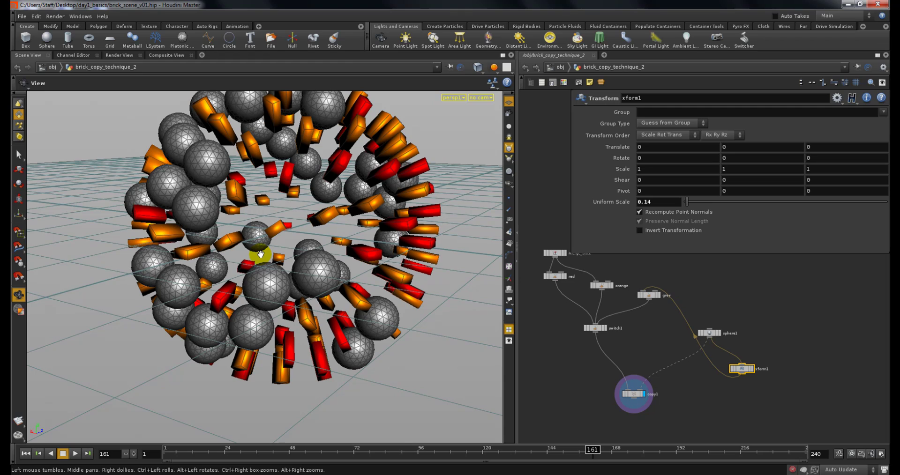
{"action": "right_click_drag", "start_coordinate": [299, 266], "coordinate": [270, 261]}
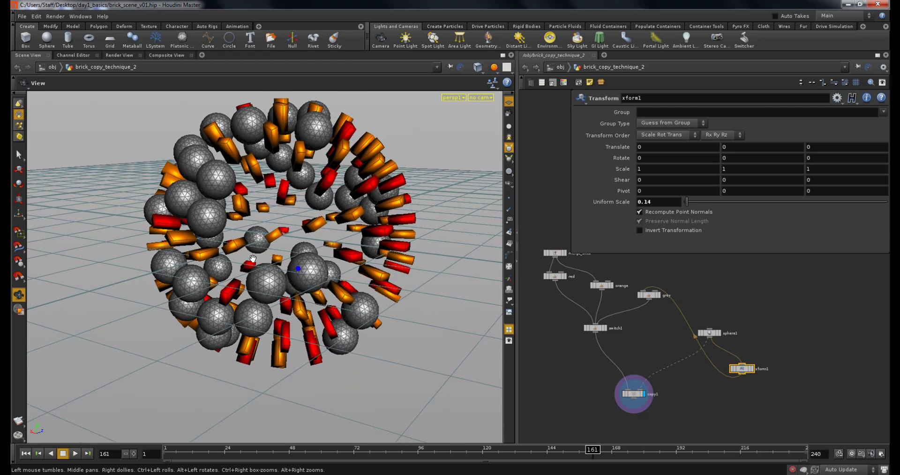
{"action": "mouse_move", "coordinate": [260, 260]}
{"action": "left_mouse_down"}
{"action": "mouse_move", "coordinate": [252, 244]}
{"action": "mouse_move", "coordinate": [262, 257]}
{"action": "left_mouse_up"}
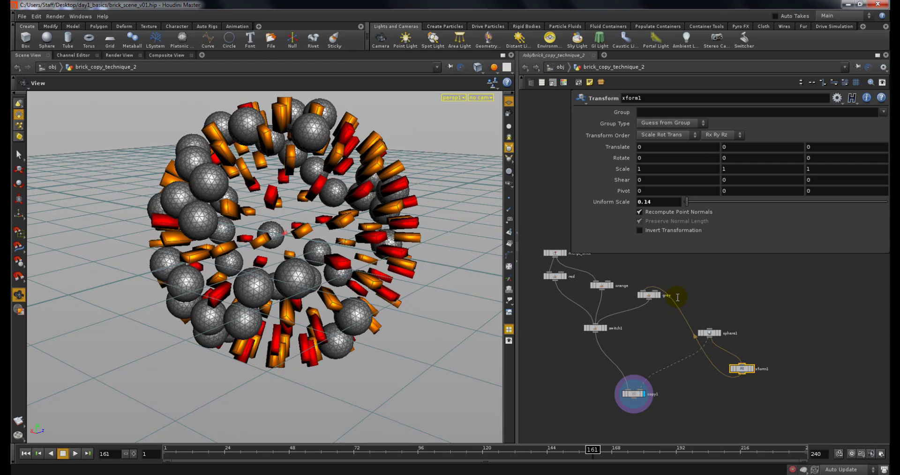
Wrap the color variable's Value 1 expression on copy1 in a round function so it reads round(rand($PT) * 2).
{"action": "left_click", "coordinate": [633, 393]}
{"action": "left_click", "coordinate": [815, 164]}
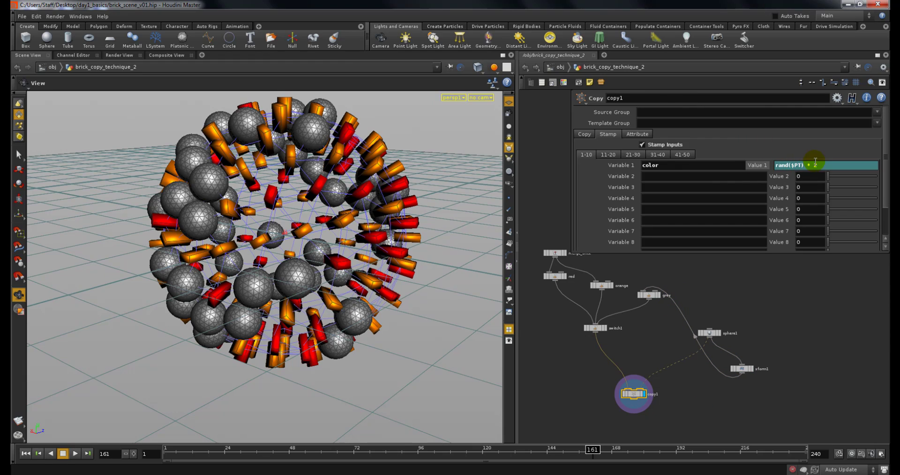
{"action": "left_click", "coordinate": [595, 328]}
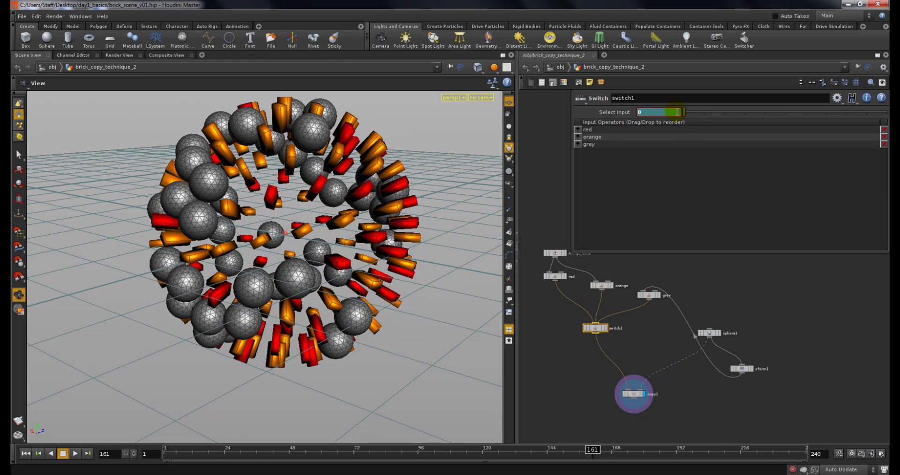
{"action": "left_click", "coordinate": [661, 389]}
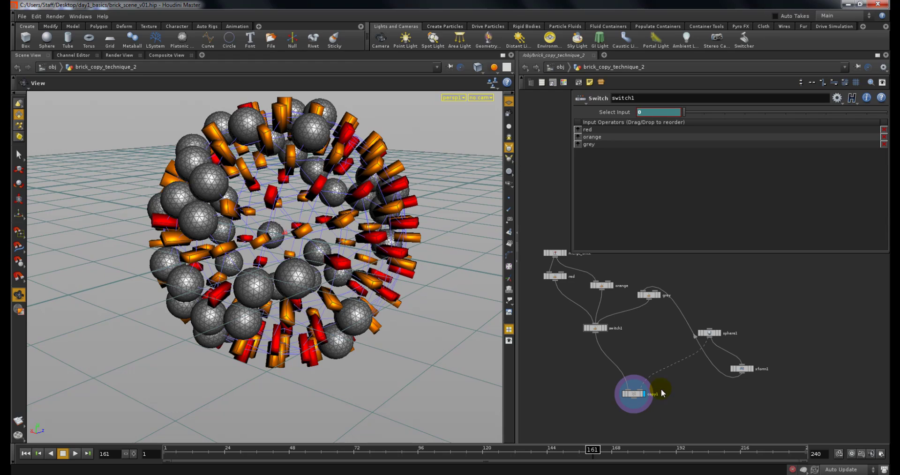
{"action": "left_click", "coordinate": [633, 394]}
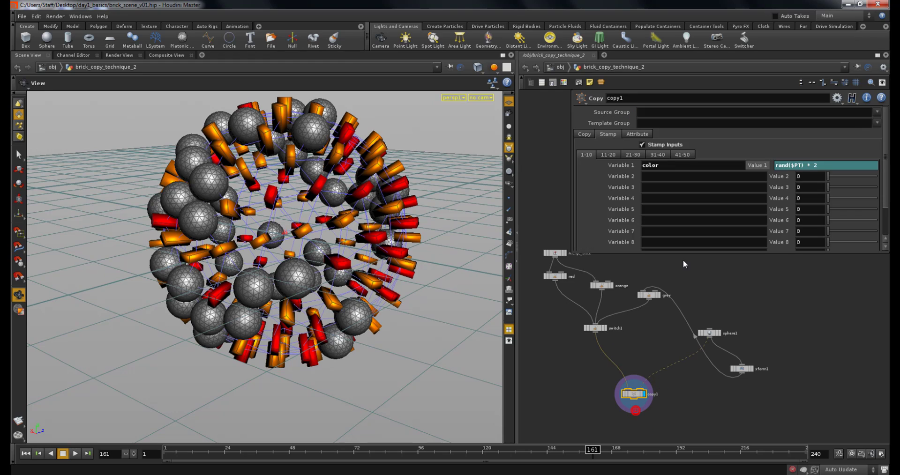
{"action": "left_click", "coordinate": [776, 165]}
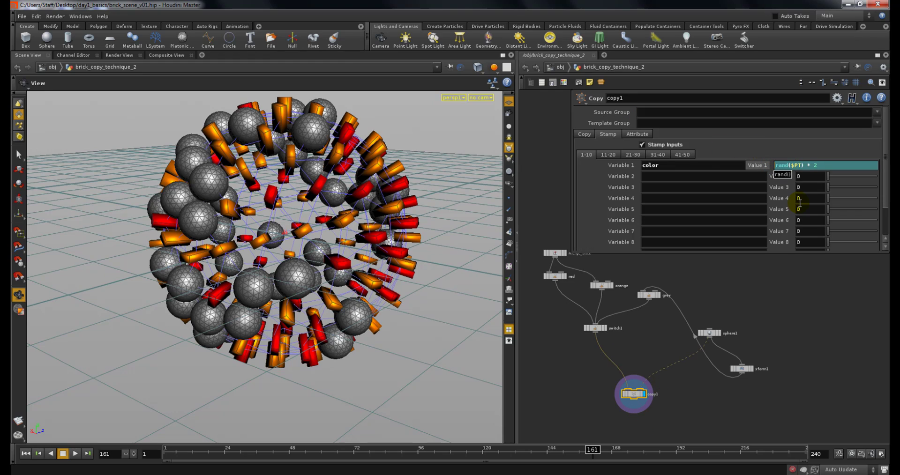
{"action": "type", "text": "round("}
{"action": "key", "text": "End"}
{"action": "type", "text": ")"}
{"action": "key", "text": "Return"}
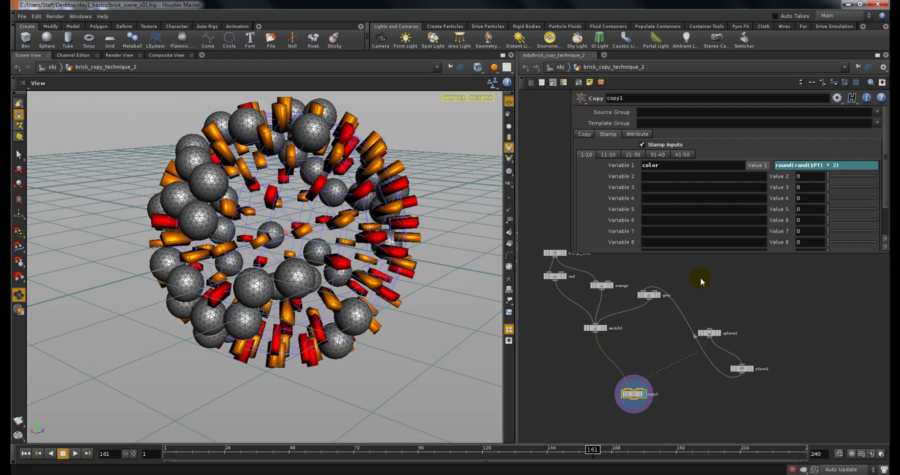
Reconnect the grey node's input to the brick node that feeds red and orange, and inspect the copied bricks.
{"action": "key", "text": "Left"}
{"action": "middle_click_drag", "start_coordinate": [701, 288], "coordinate": [705, 299]}
{"action": "left_click", "coordinate": [704, 302]}
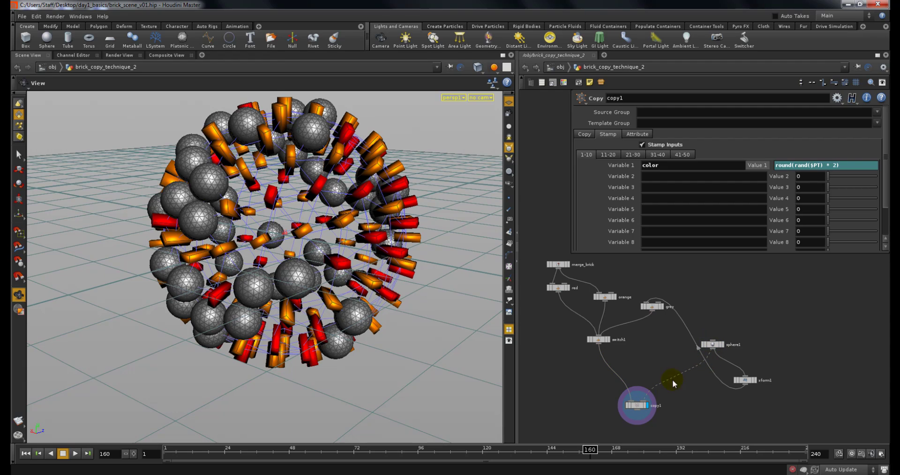
{"action": "left_click", "coordinate": [641, 405]}
{"action": "left_click", "coordinate": [647, 302]}
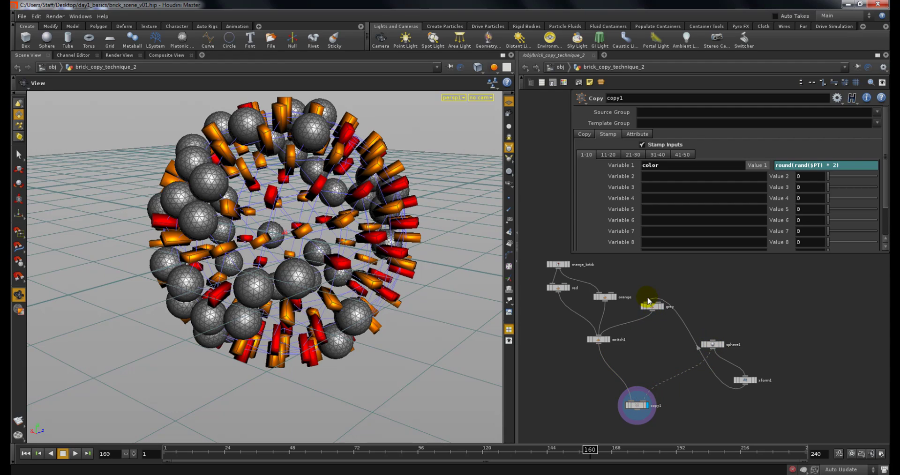
{"action": "left_click", "coordinate": [558, 270]}
{"action": "left_click_drag", "start_coordinate": [371, 233], "coordinate": [351, 235]}
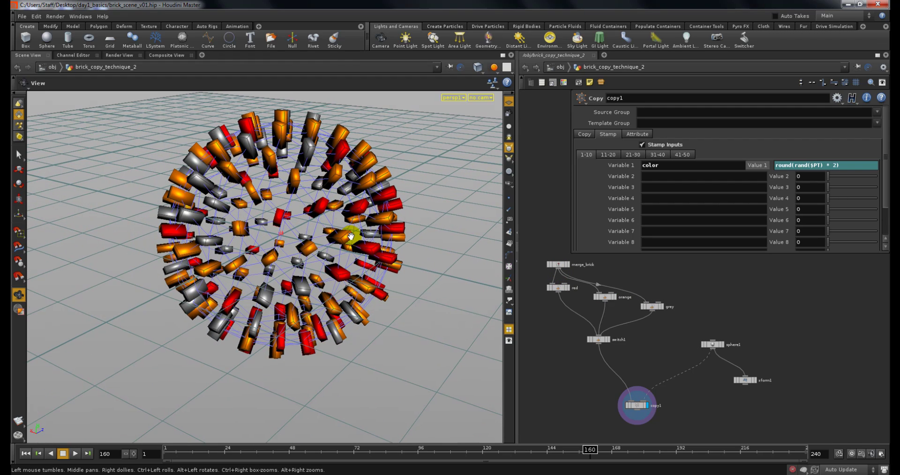